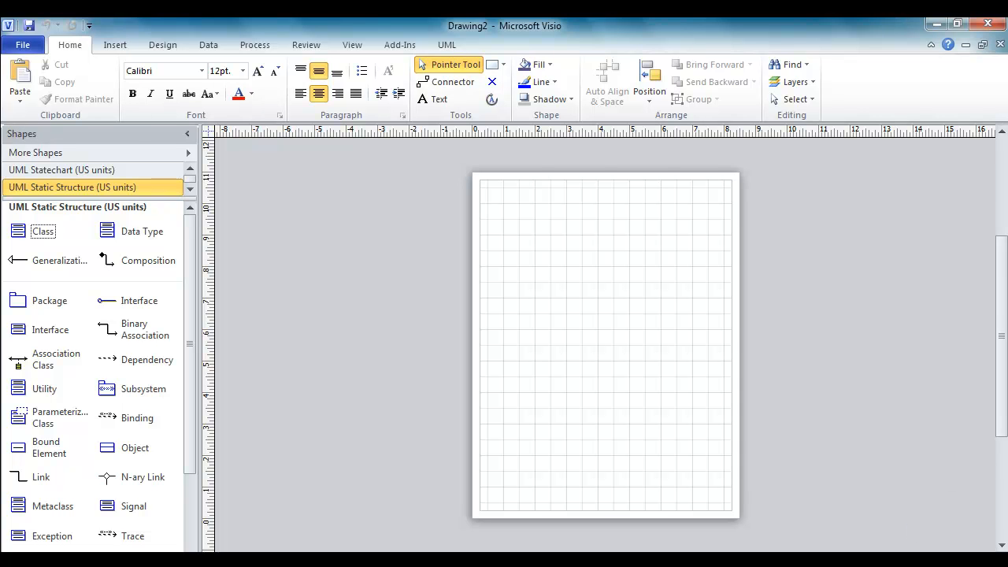
Open the UML Activity (US units) stencil from the Software shapes in the Software and Database category
scroll(605, 345, up, 1)
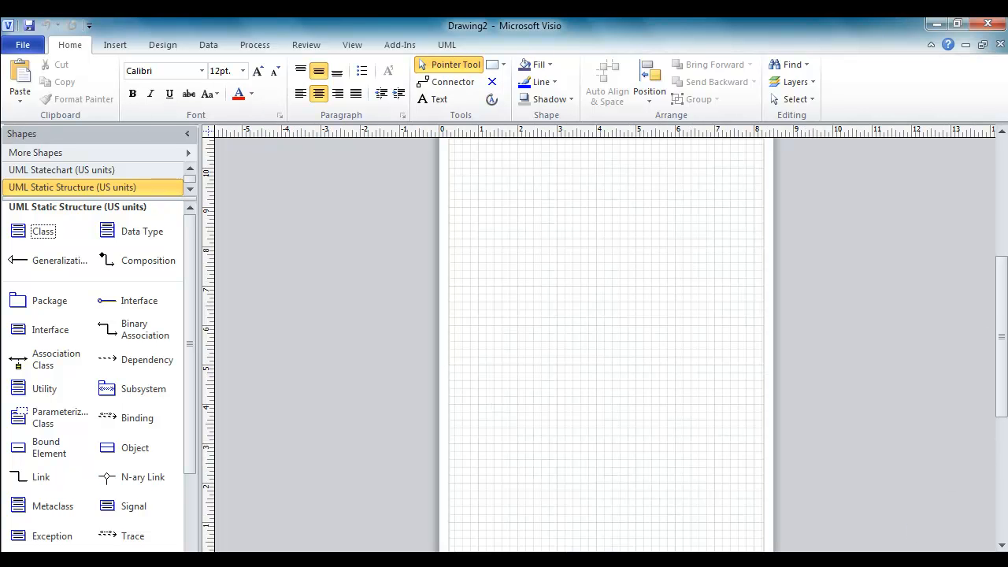
scroll(607, 350, up, 3)
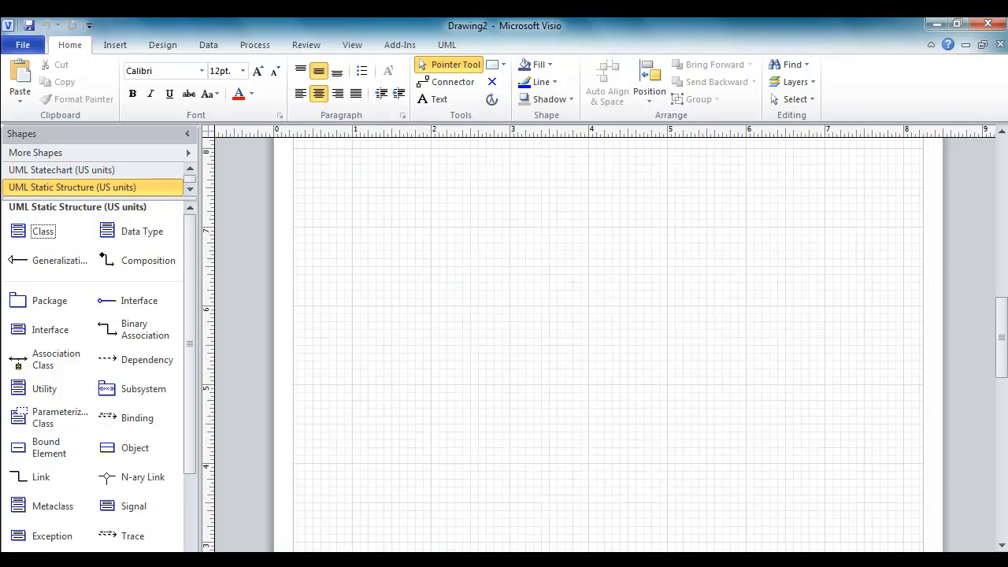
scroll(607, 350, down, 2)
mouse_move(1002, 354)
mouse_down()
mouse_move(1002, 417)
mouse_move(1001, 280)
mouse_move(1002, 299)
mouse_up()
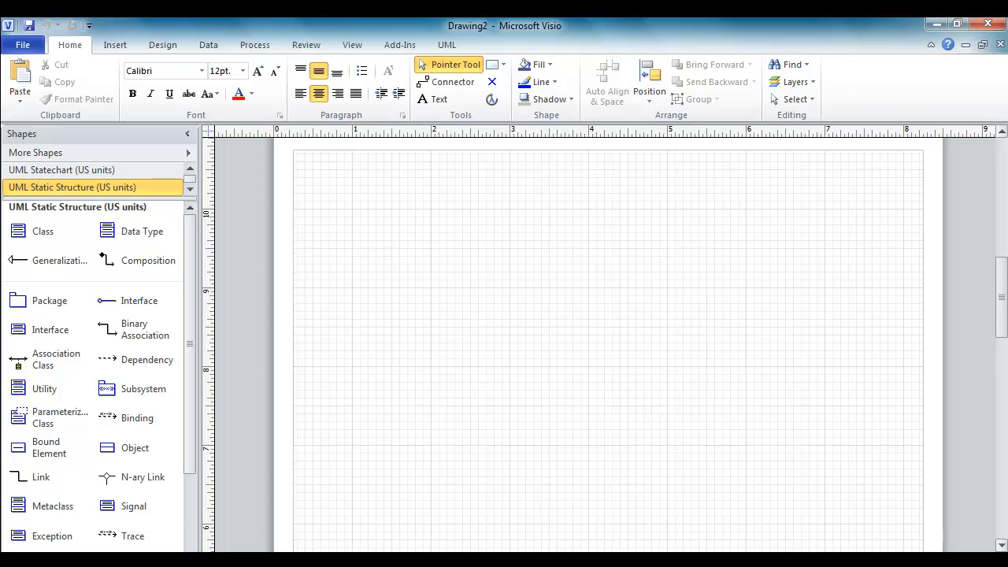
click(188, 155)
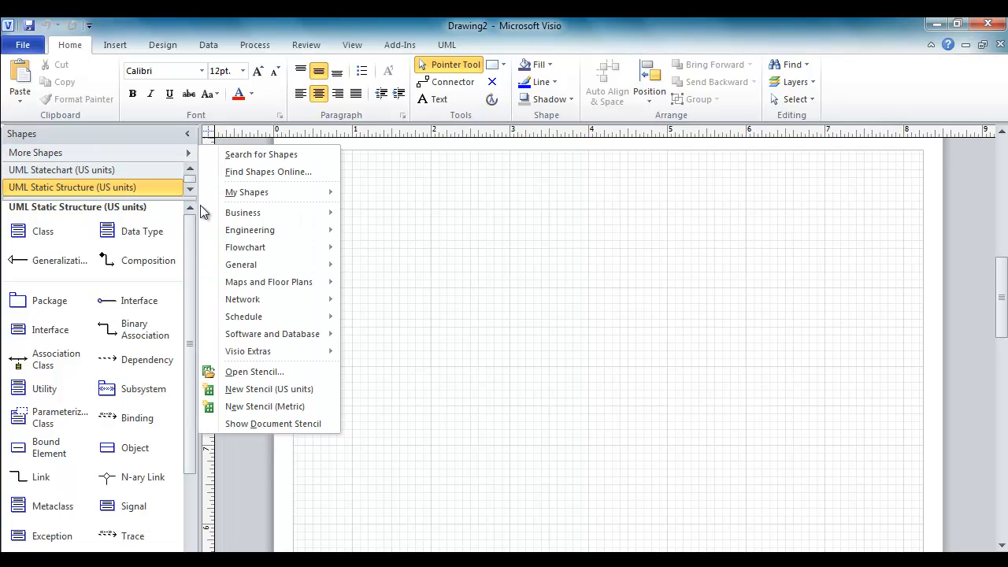
mouse_move(243, 339)
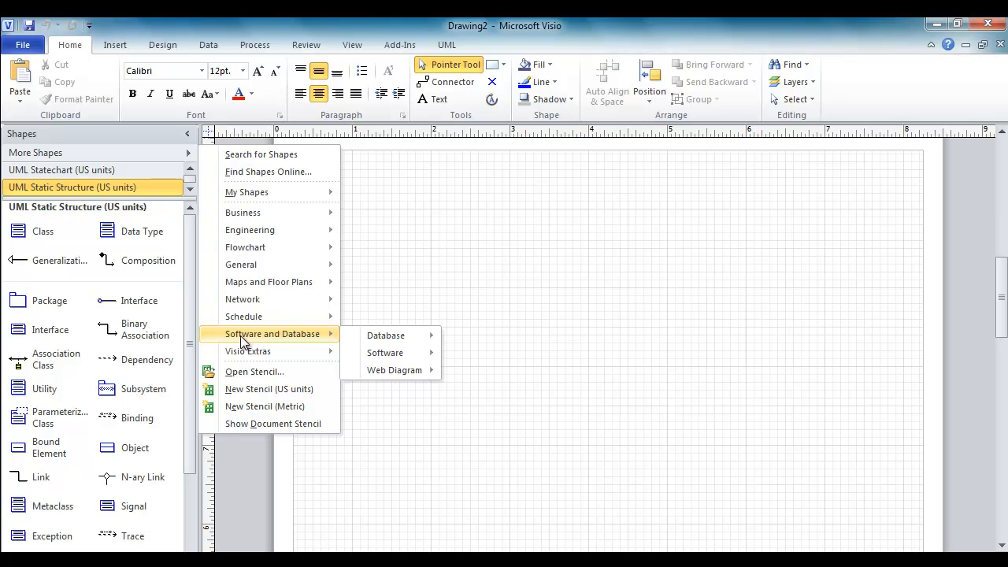
mouse_move(374, 356)
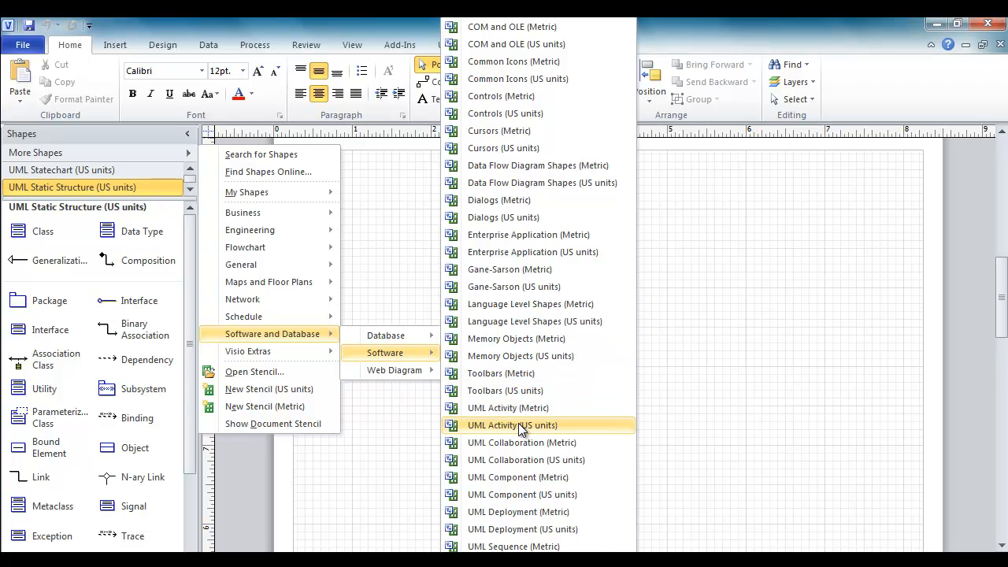
click(520, 426)
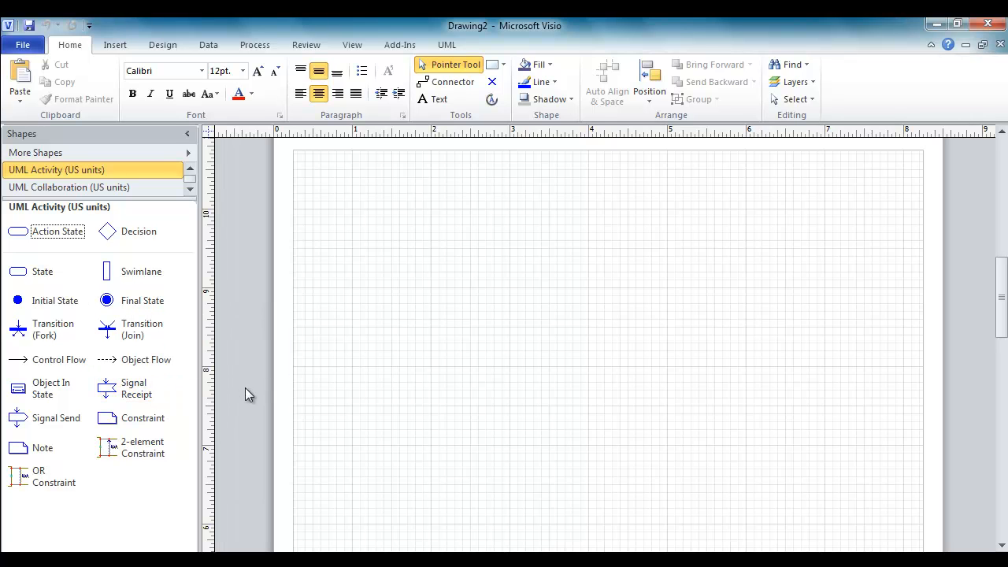
Place a Swimlane about 3 in wide along the page's left margin and try to bring its upper edge inside the margin
drag(135, 277, 403, 359)
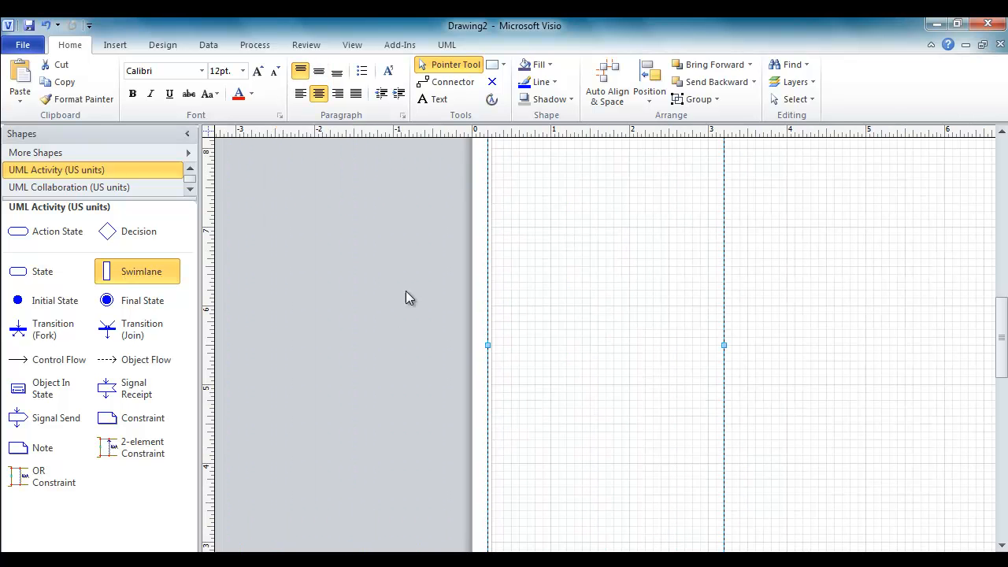
drag(693, 557, 740, 558)
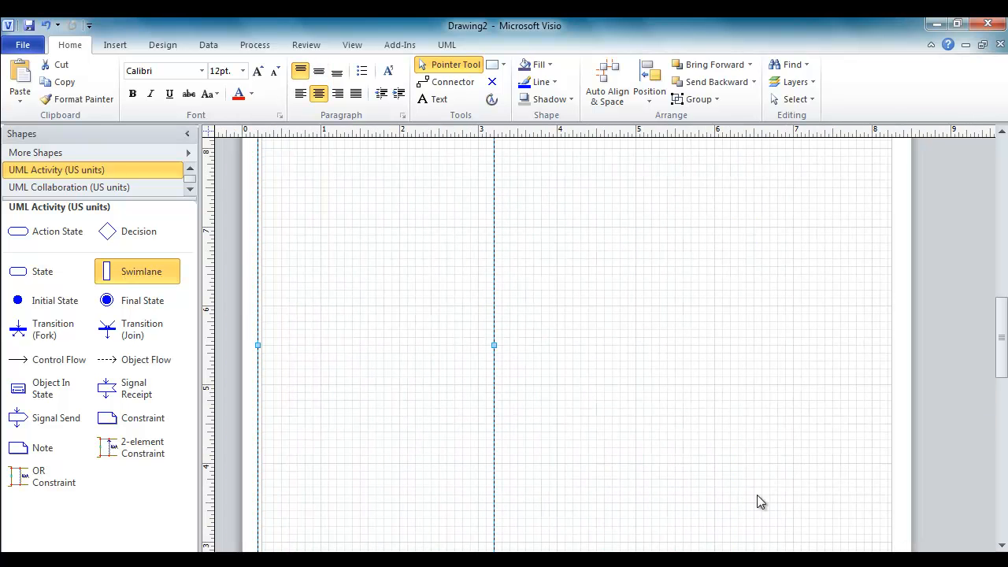
drag(1003, 354, 1004, 307)
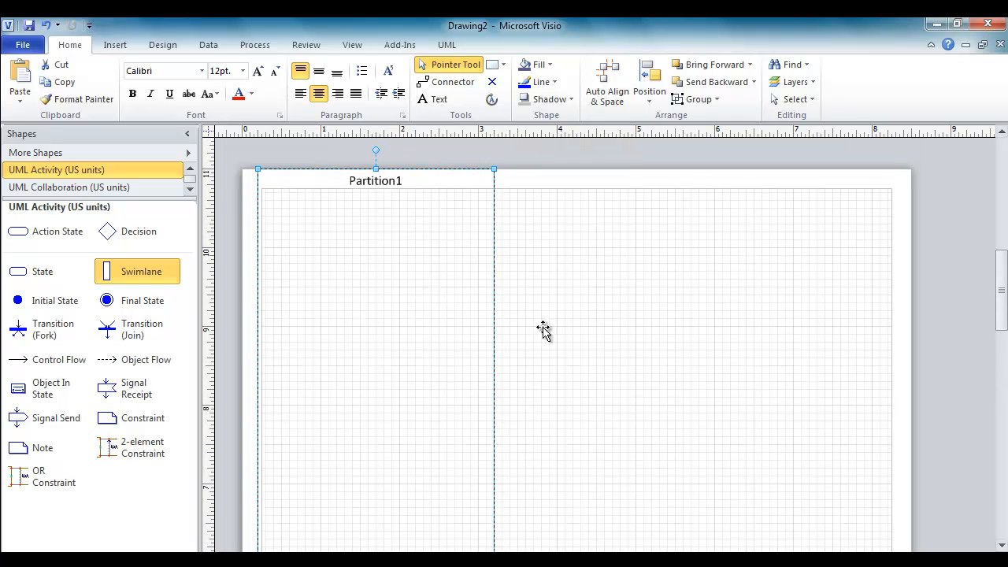
click(437, 331)
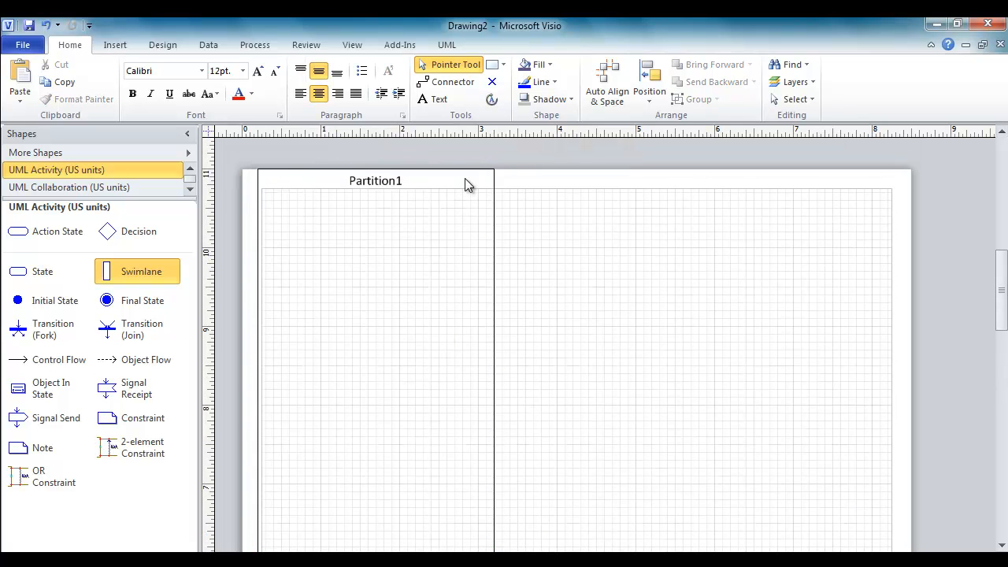
click(494, 212)
drag(494, 213, 498, 236)
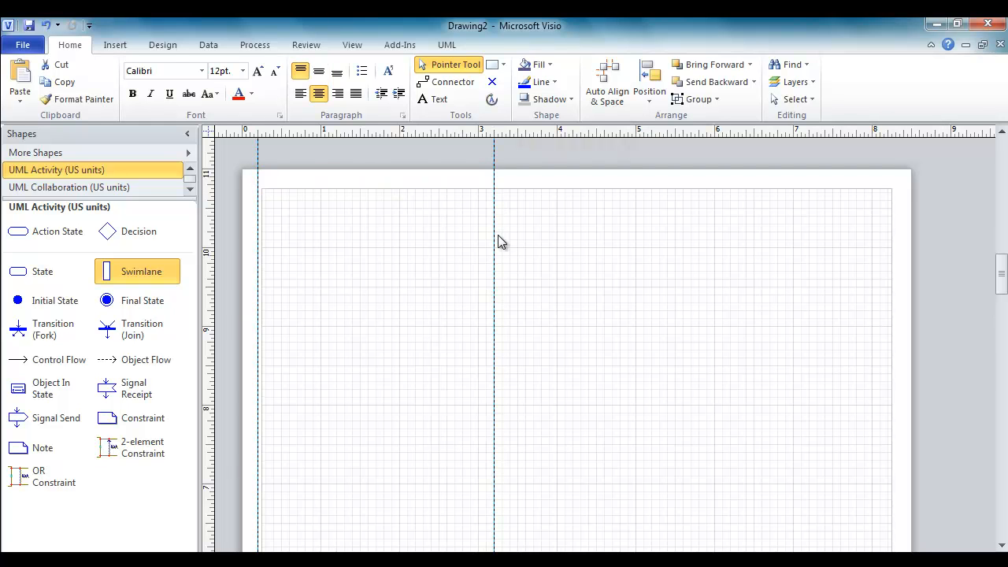
drag(453, 181, 459, 203)
Shorten the swimlane by raising its bottom edge to the lower margin of the page
drag(1000, 272, 1003, 378)
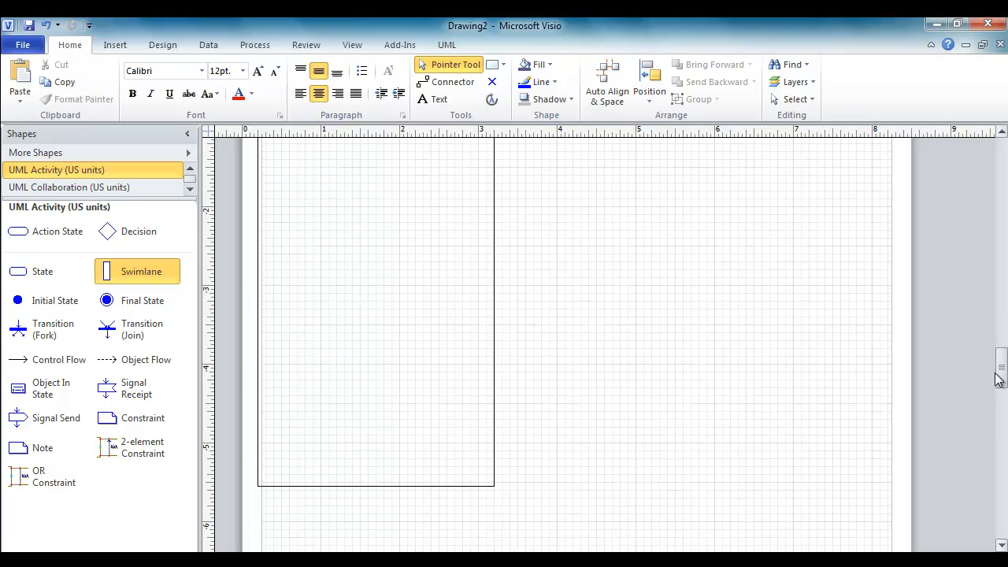
click(350, 485)
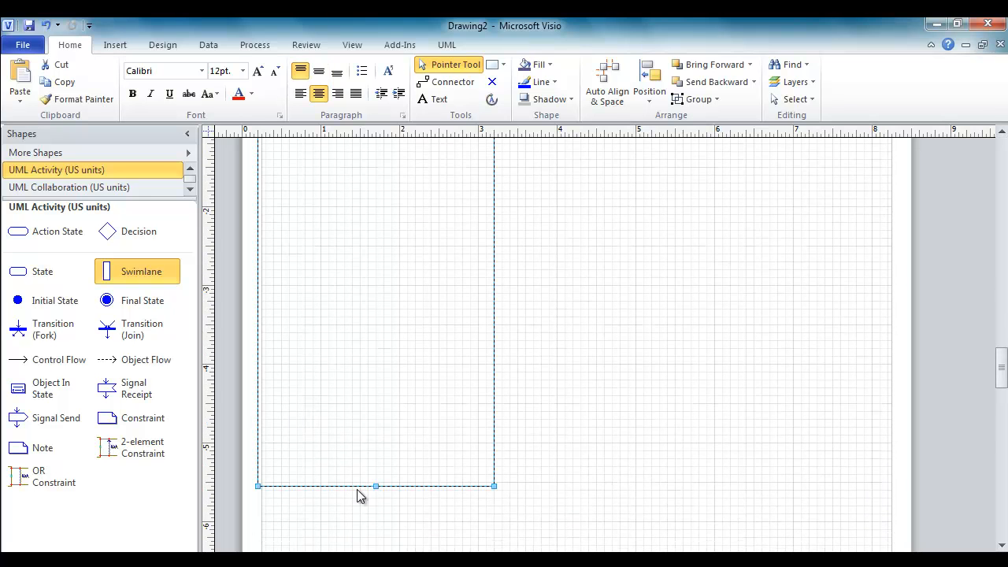
drag(374, 485, 386, 207)
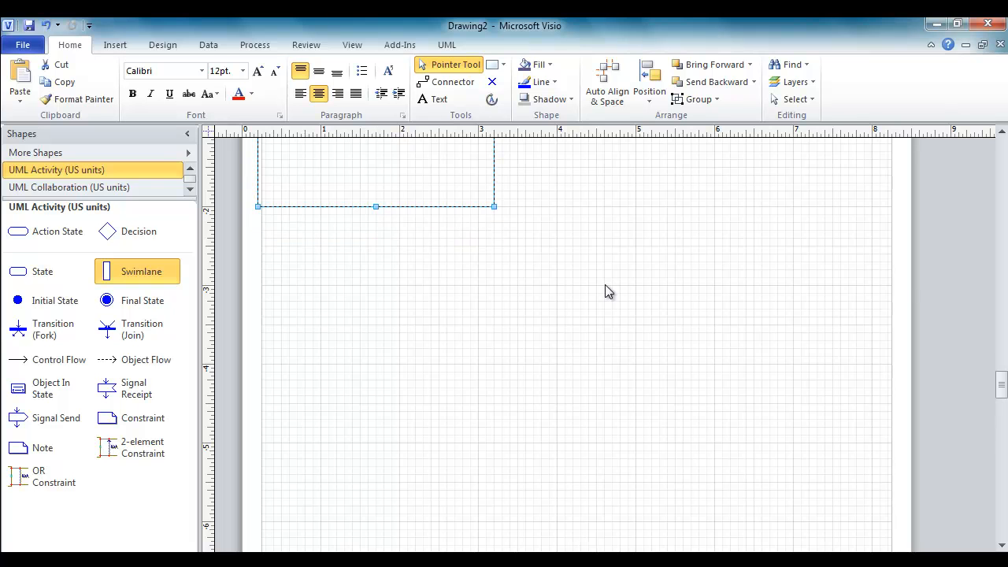
mouse_move(1004, 383)
mouse_down()
mouse_move(1004, 340)
mouse_move(1004, 370)
mouse_up()
drag(378, 388, 411, 208)
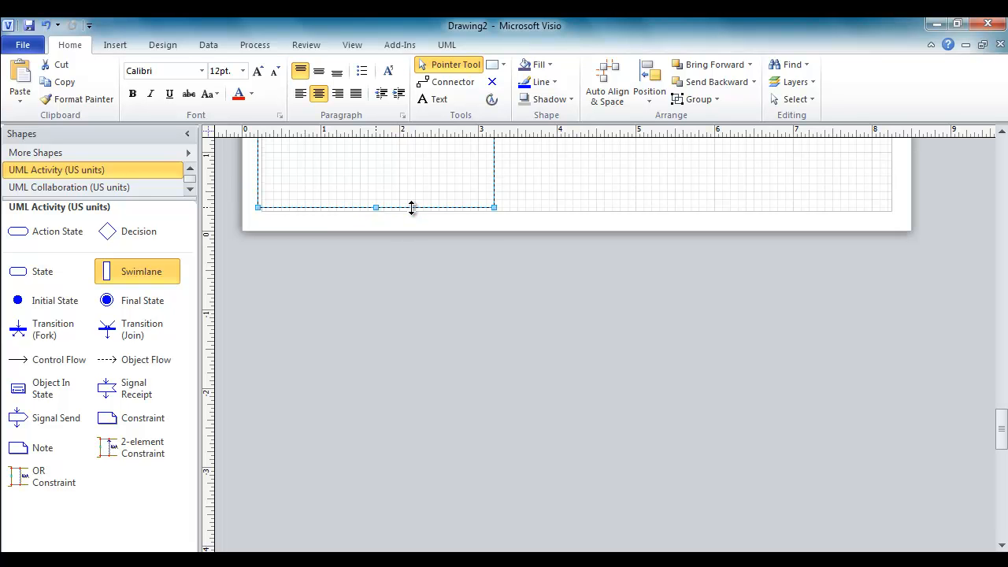
Move the swimlane up until its top edge sits at the page's upper margin
drag(1001, 429, 1001, 300)
click(446, 346)
drag(319, 332, 319, 155)
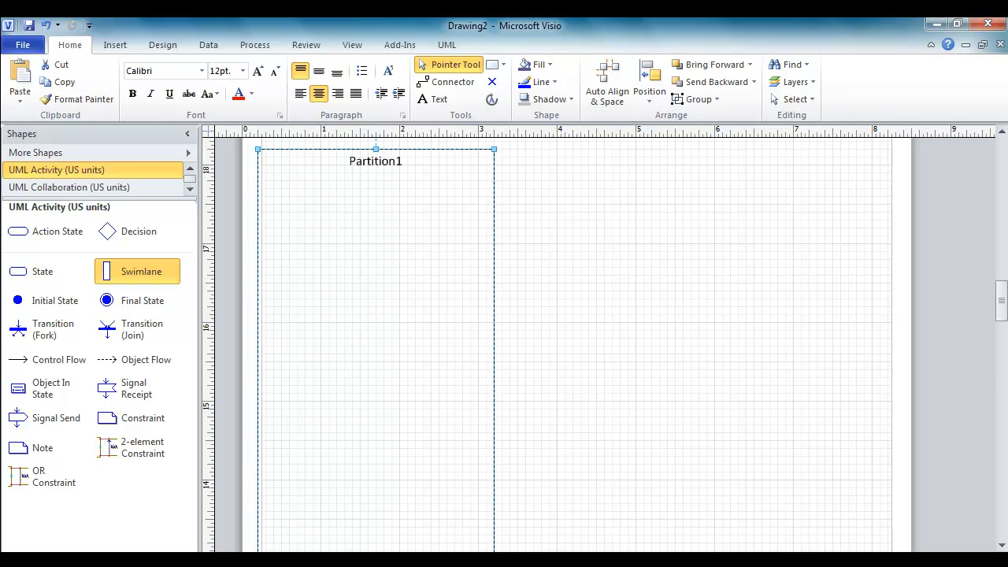
scroll(604, 344, down, 1)
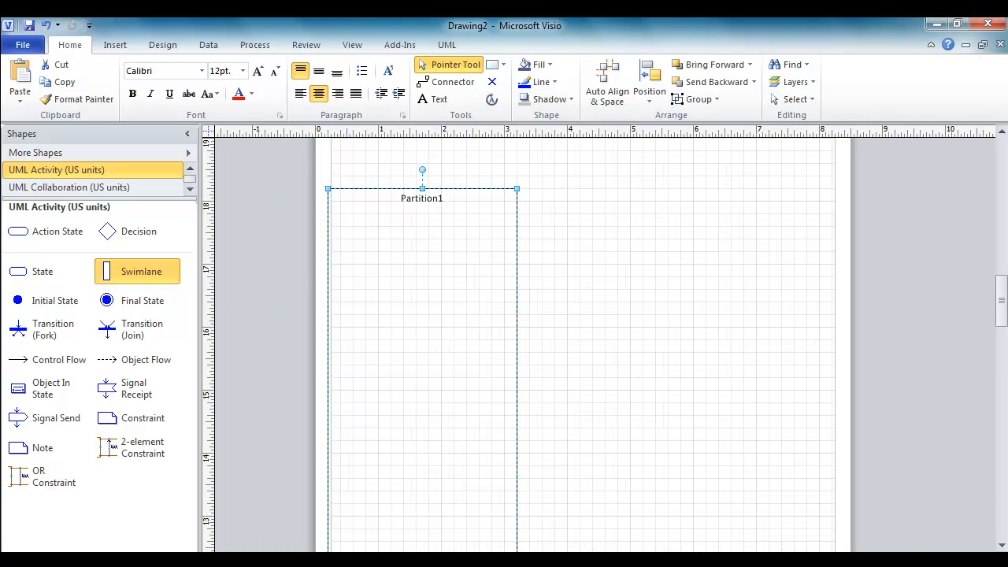
scroll(583, 338, down, 3)
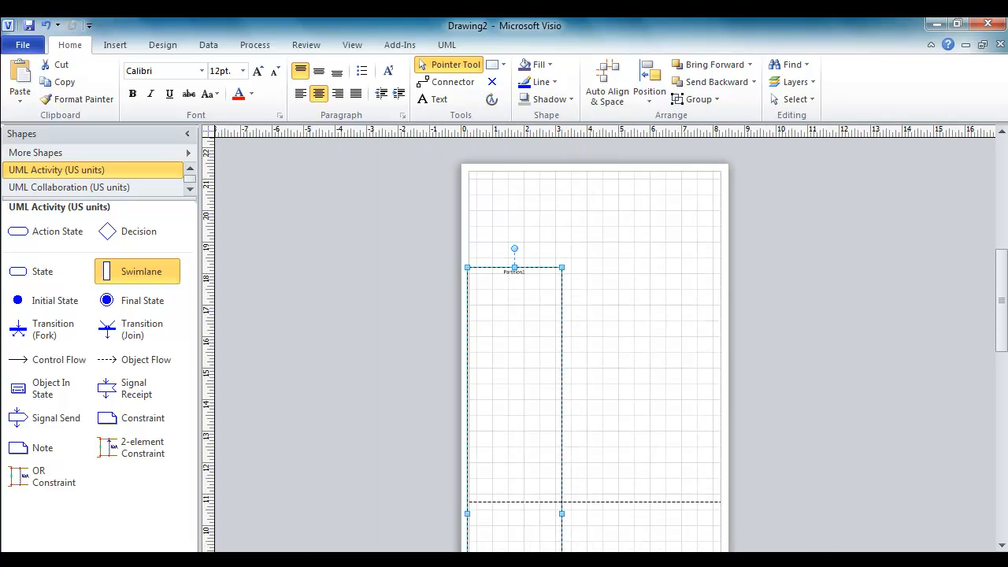
click(516, 455)
drag(530, 263, 532, 171)
Raise the swimlane's bottom edge to the end of the upper page and widen the swimlane to about 3.2 in
drag(1003, 339, 1003, 389)
drag(517, 453, 542, 285)
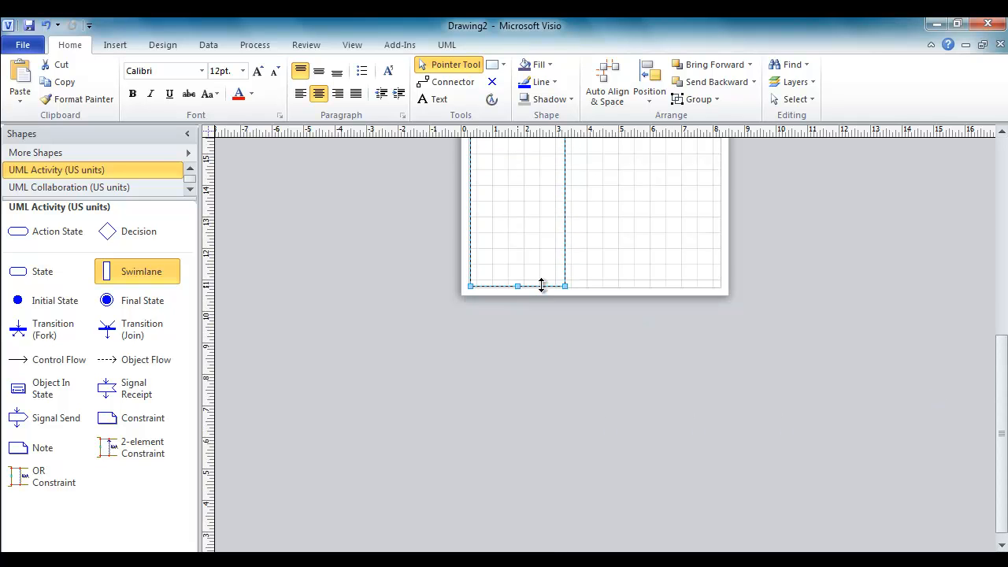
drag(1001, 441, 1004, 329)
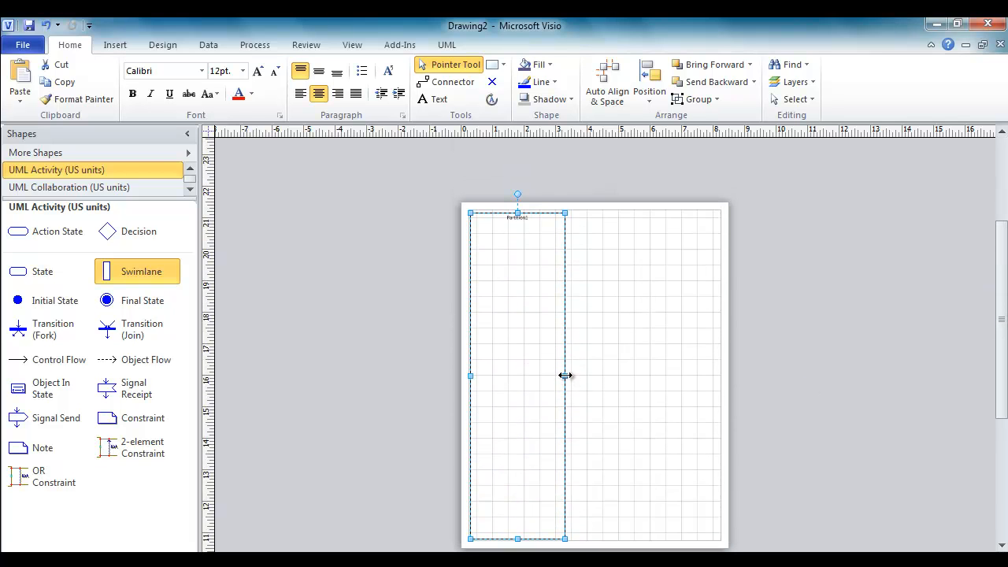
drag(565, 375, 570, 376)
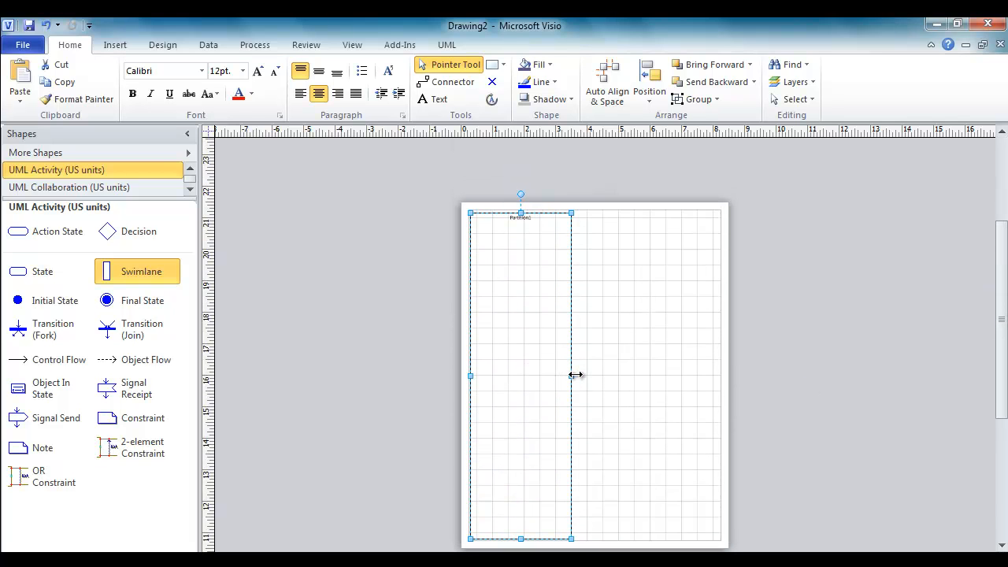
Place a second Swimlane about 4.6 in wide against the first one's right edge and align its bottom edge with the first
drag(135, 273, 716, 377)
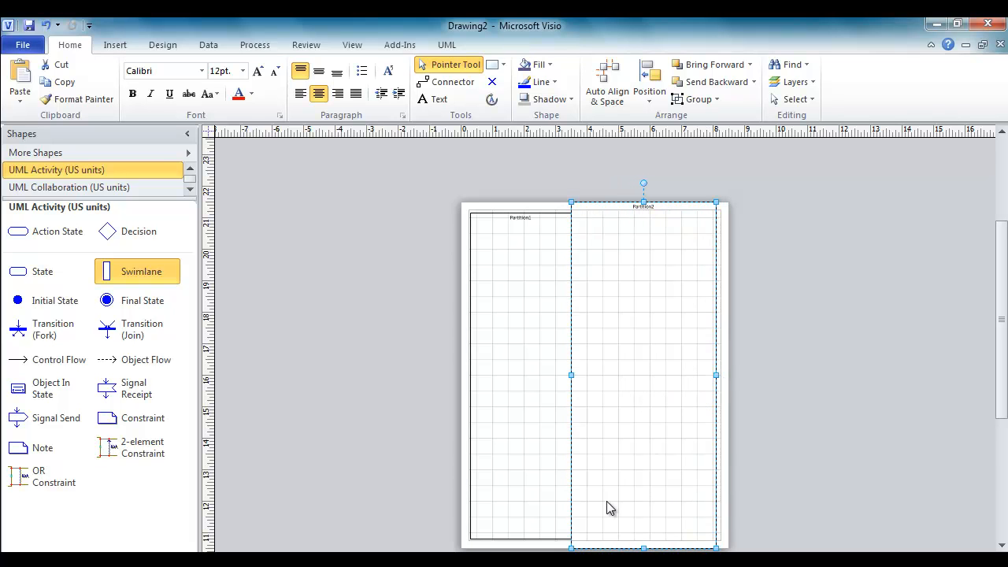
drag(648, 542, 648, 538)
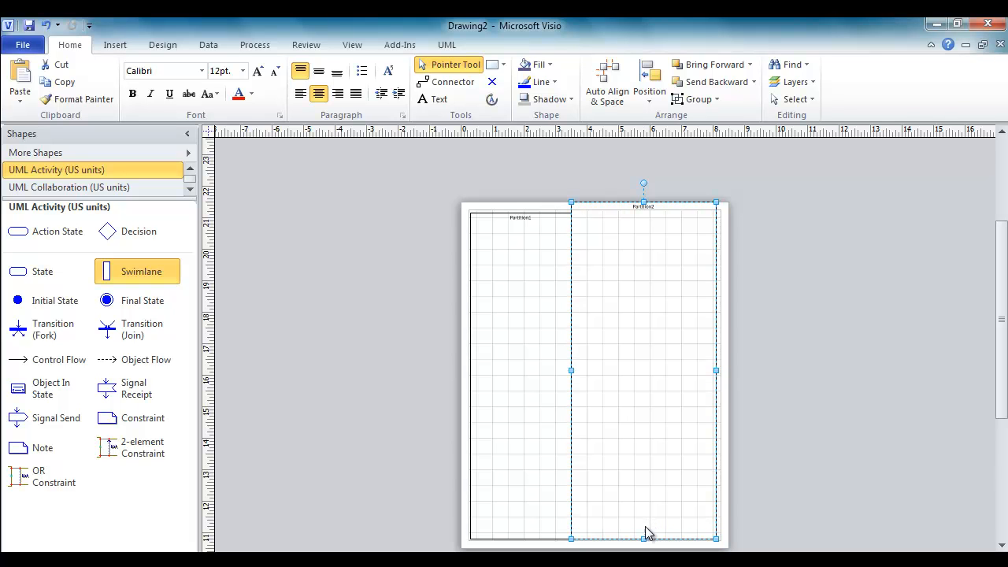
click(610, 377)
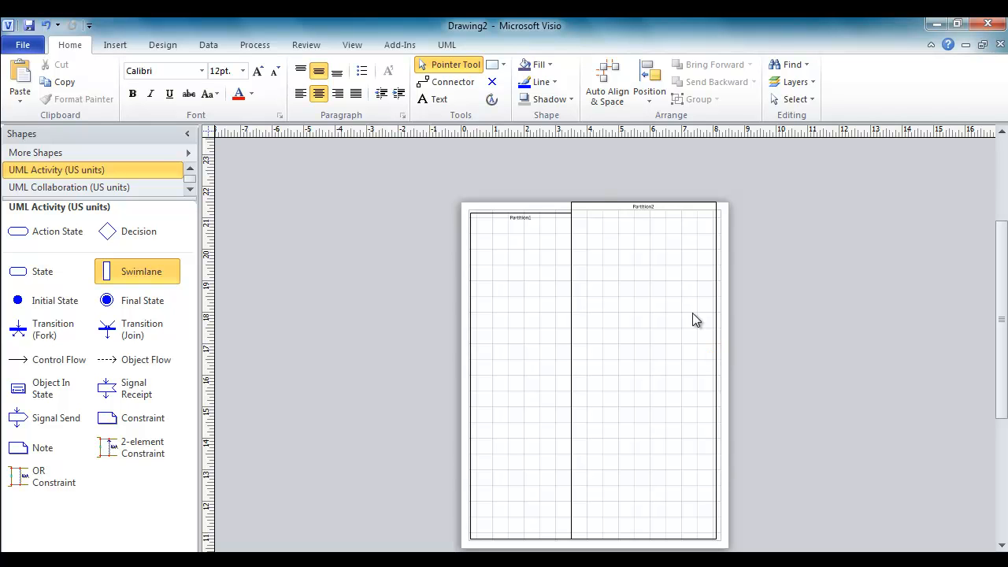
Shorten the second swimlane and move it down so it fits within the page margins beside the first
click(651, 202)
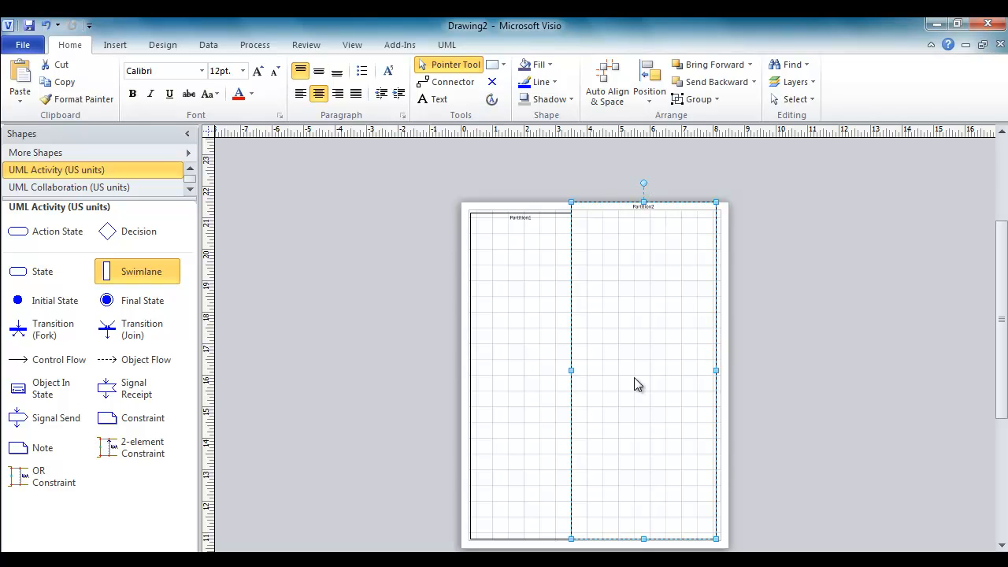
drag(644, 535, 655, 521)
click(655, 469)
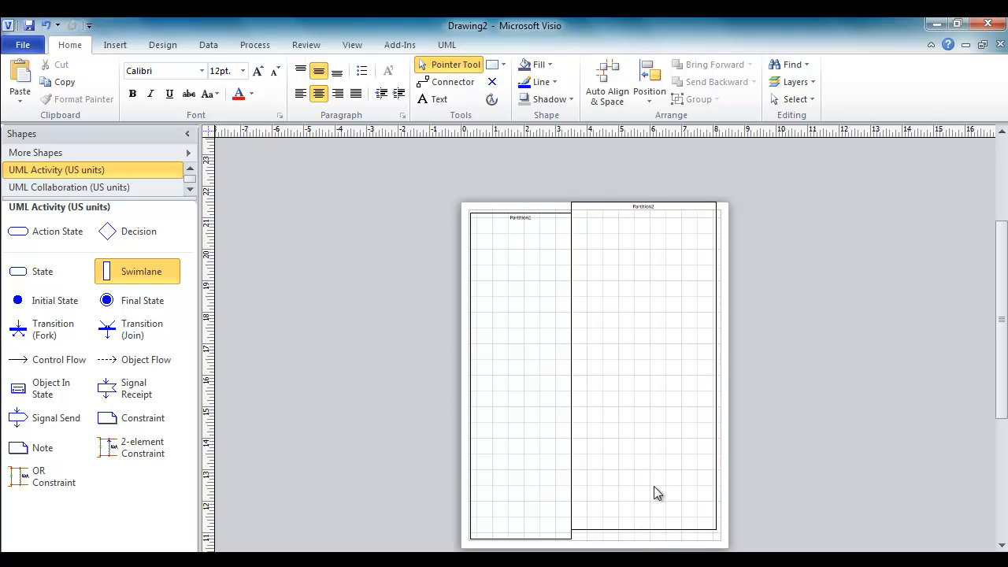
drag(677, 535, 677, 543)
click(658, 403)
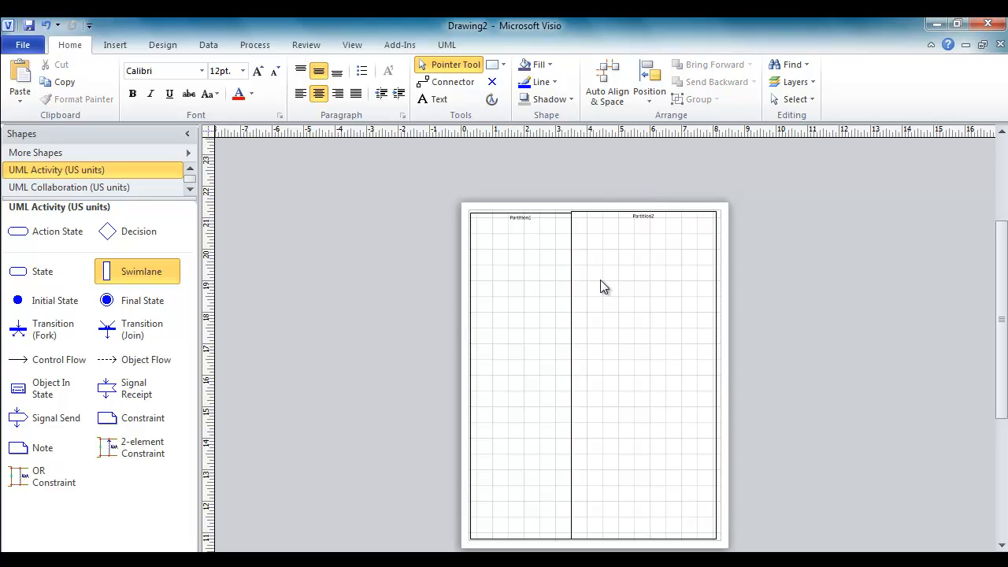
Shift the second swimlane right to the page margin and widen the first swimlane to about 3.5 in to close the gap
drag(655, 213, 661, 217)
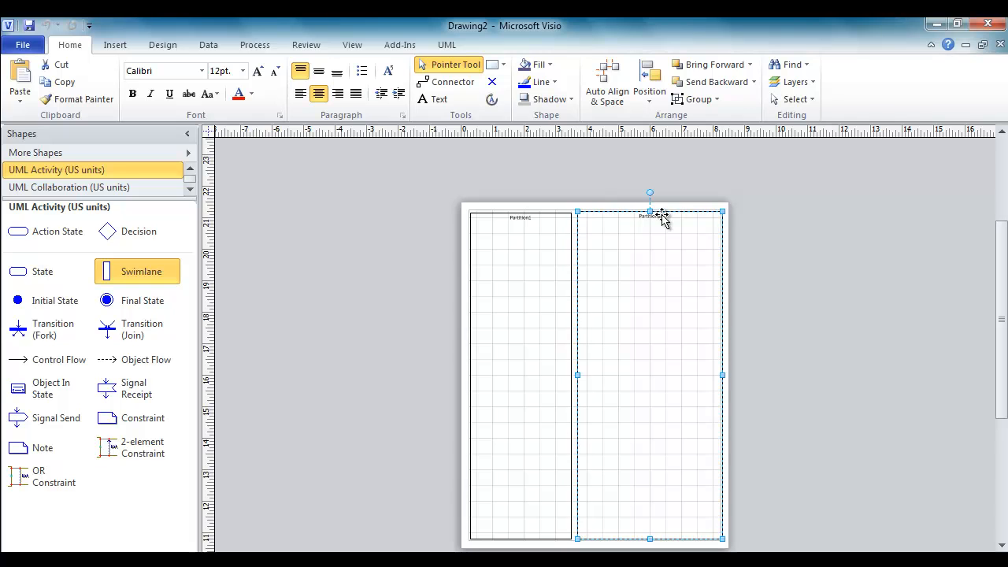
click(645, 315)
click(575, 378)
click(568, 380)
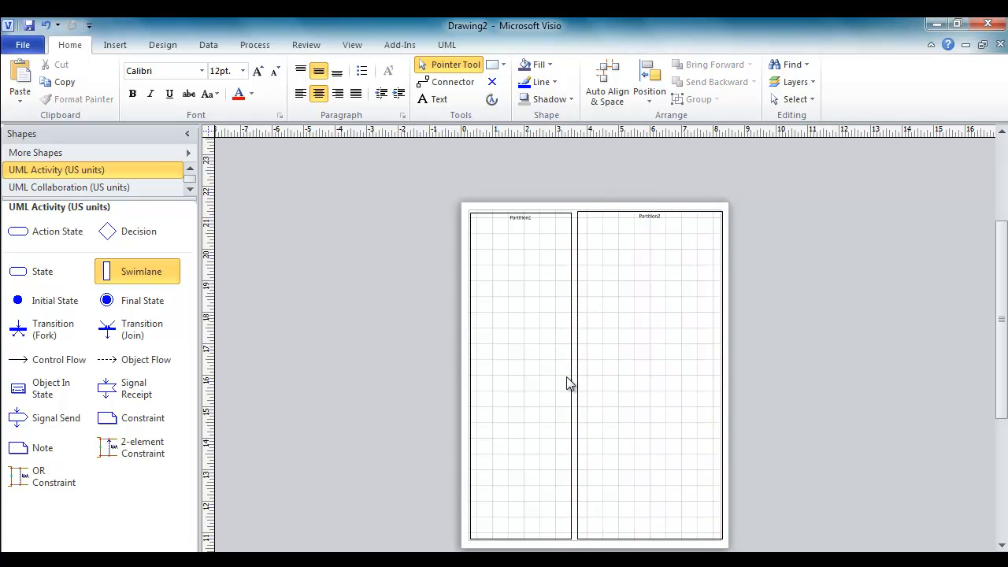
click(470, 349)
drag(568, 380, 578, 379)
click(626, 394)
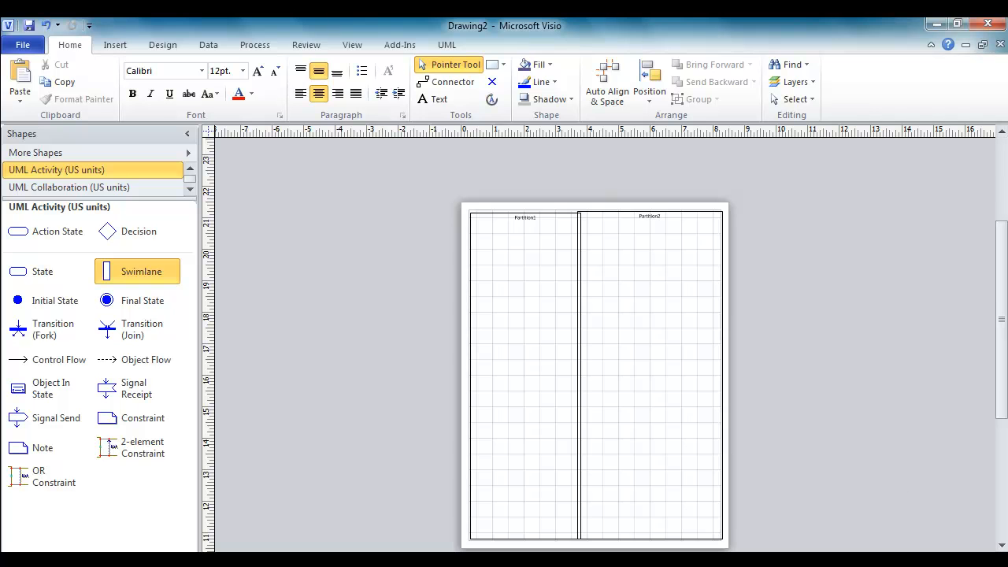
Shift the first swimlane slightly up and left so its top and right edges line up with the second swimlane
scroll(604, 345, up, 3)
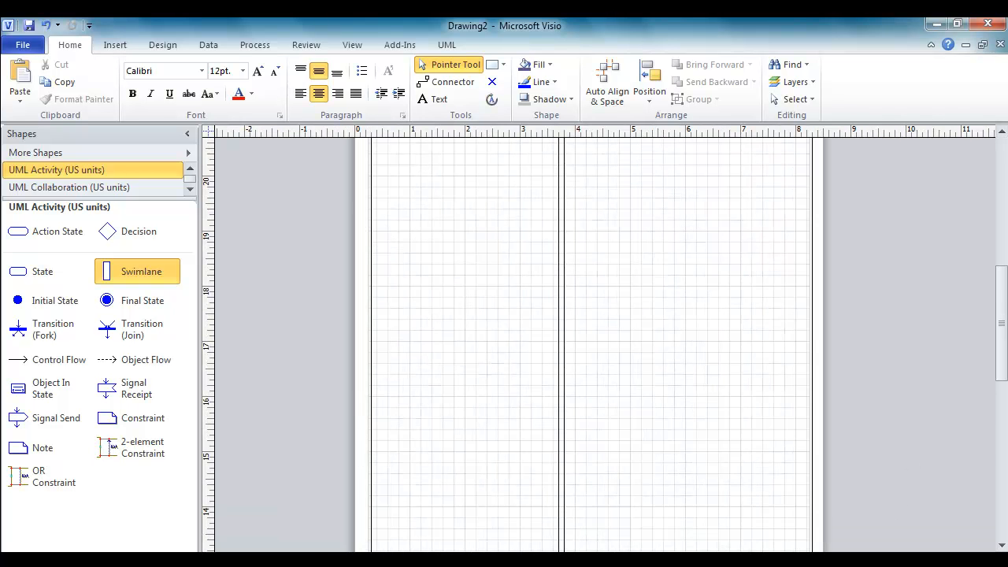
click(961, 560)
drag(1001, 334, 1002, 288)
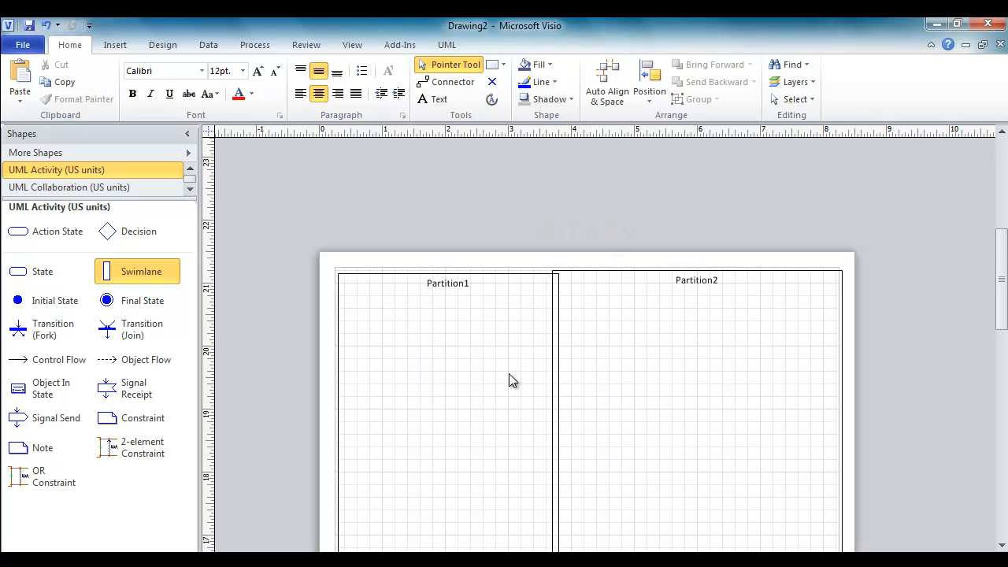
click(504, 276)
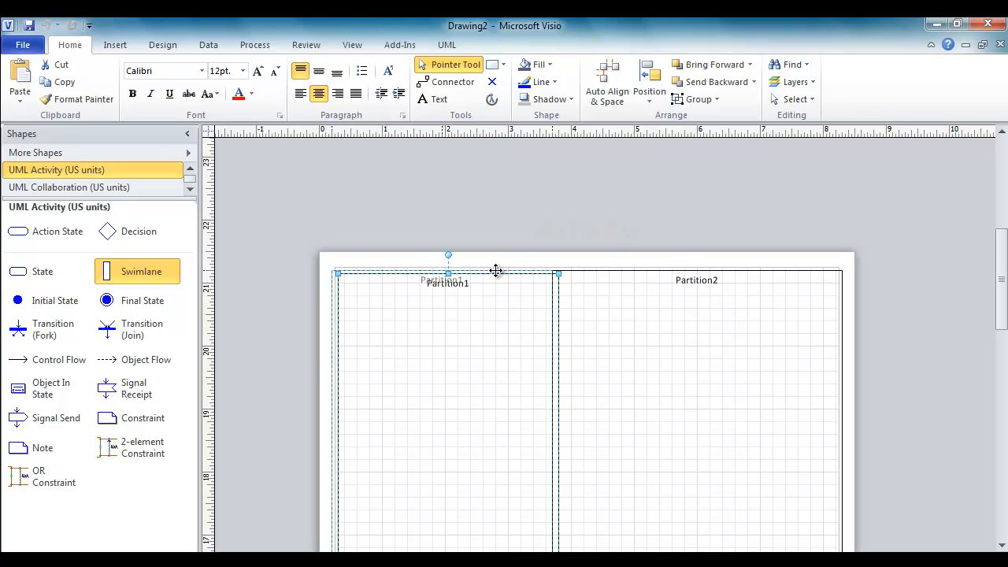
Rename the first swimlane as User and the second one as Online System
double_click(446, 277)
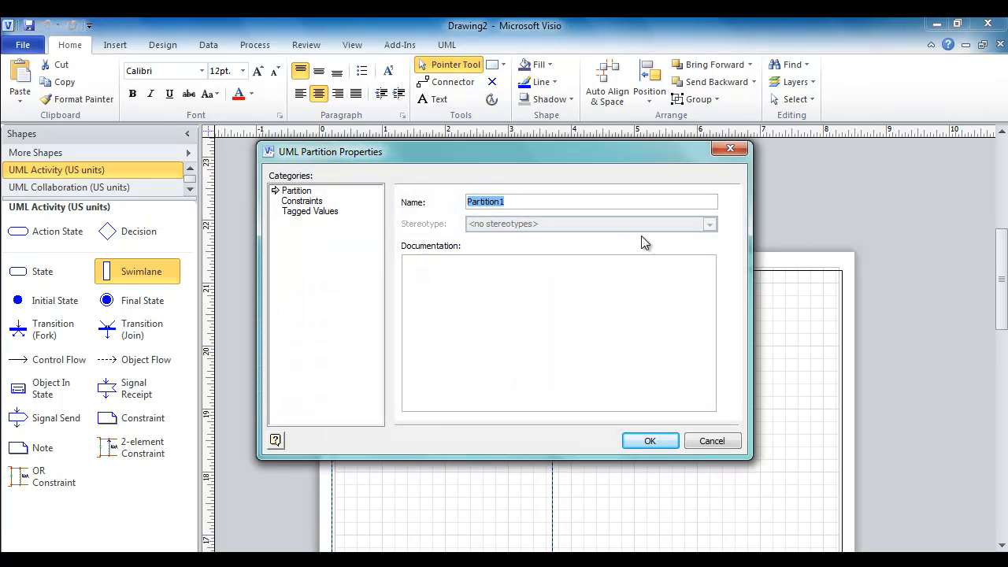
text(User)
click(645, 441)
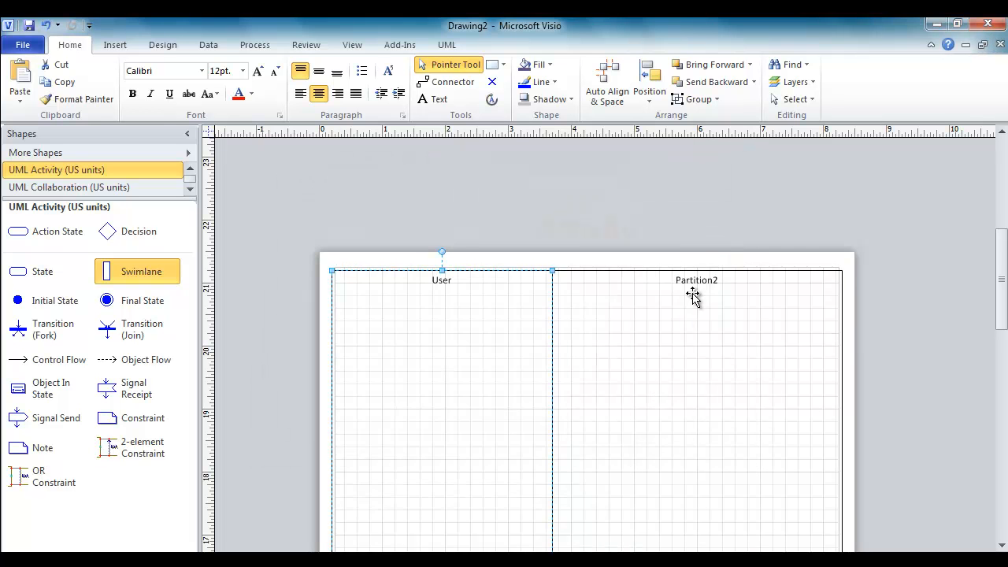
double_click(701, 280)
text(Online)
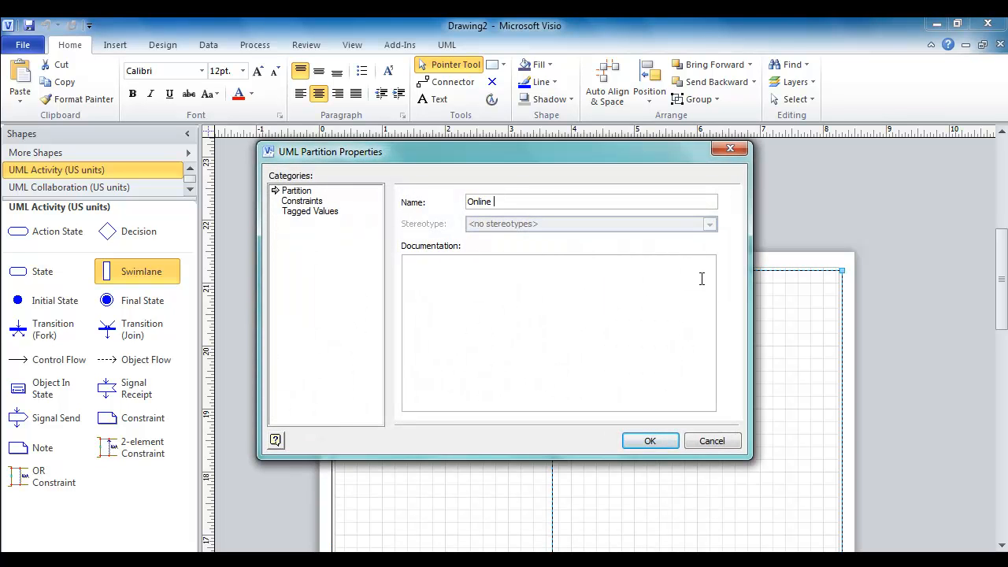
text( SYstem)
click(649, 441)
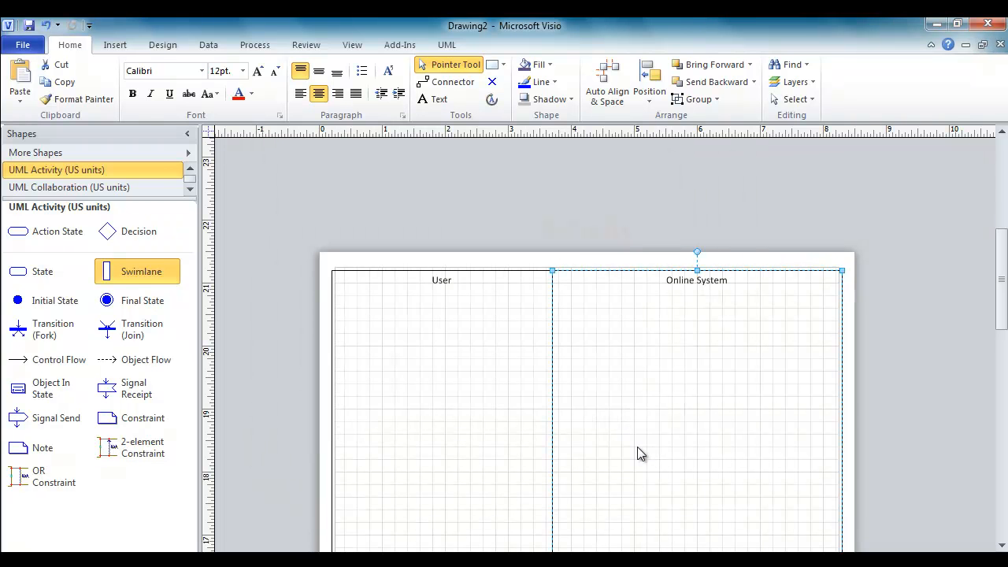
Place an Initial State near the top of the User swimlane and an Action State named URL to its right
drag(19, 302, 363, 328)
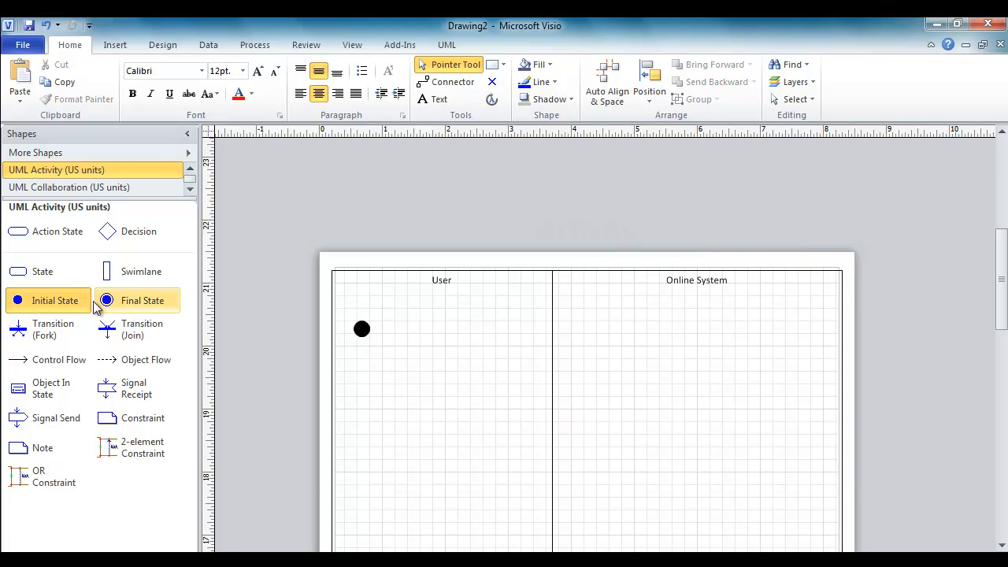
drag(47, 234, 435, 331)
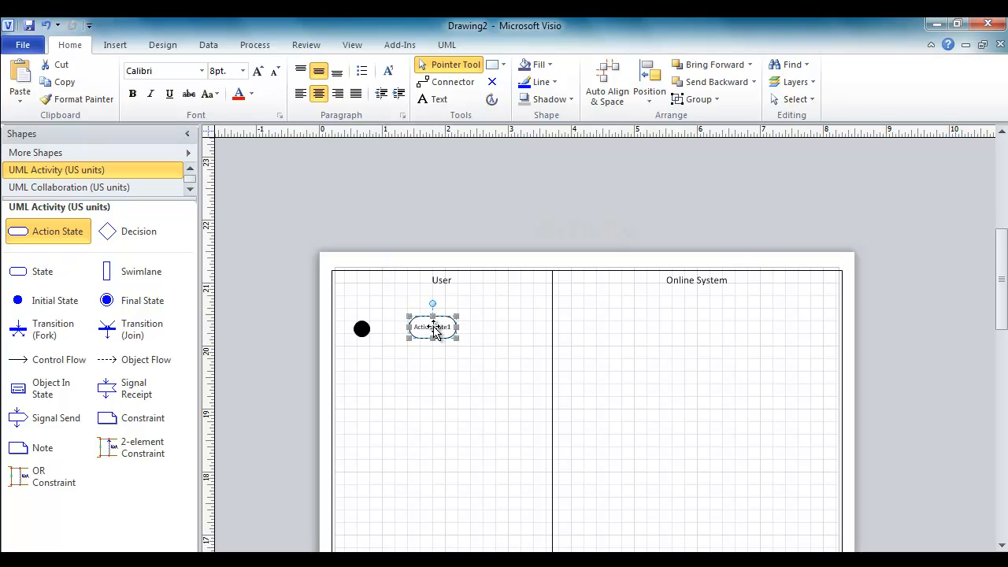
double_click(434, 326)
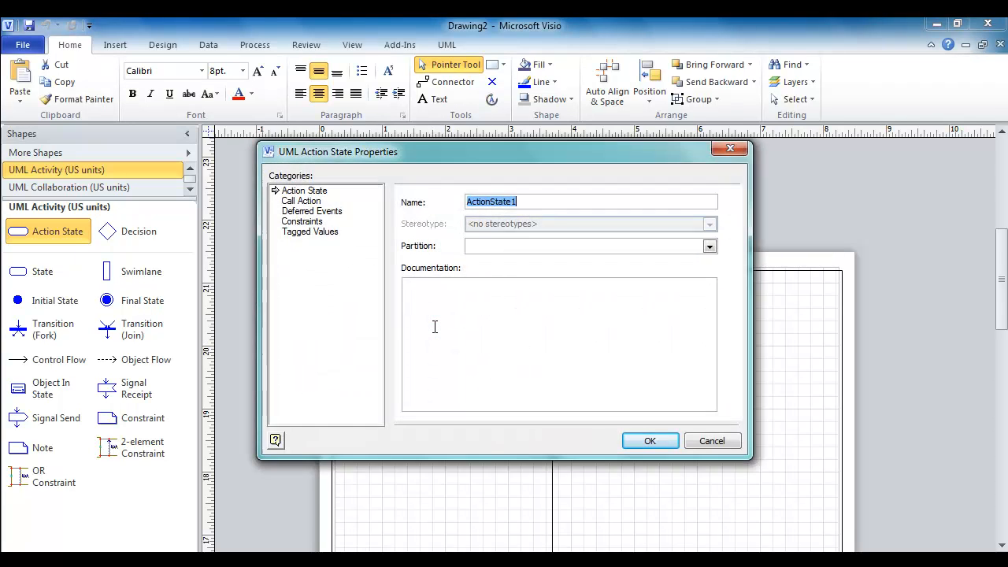
text(ur)
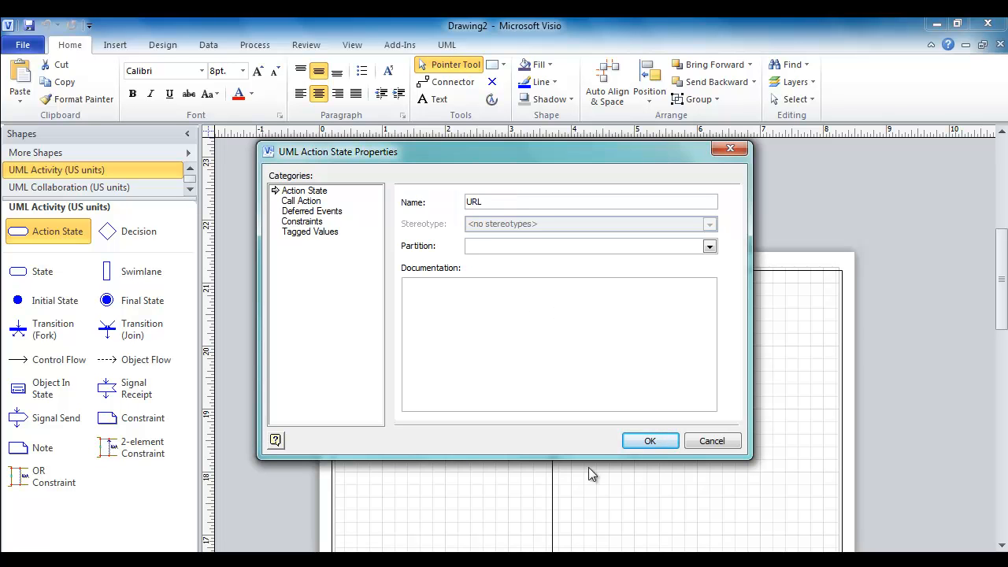
click(649, 441)
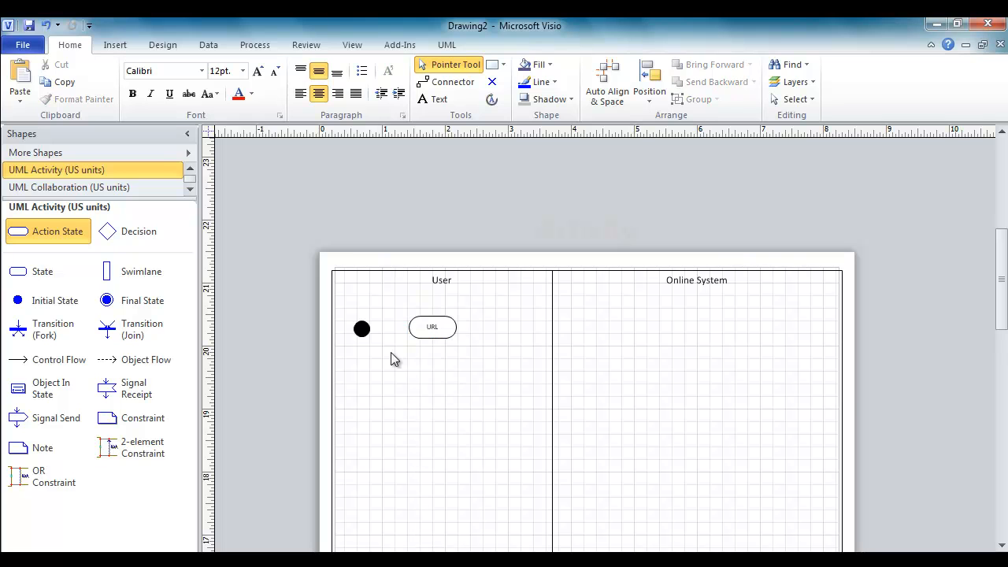
Connect the initial state to the URL action state with a Control Flow pointing at URL
drag(41, 363, 407, 337)
scroll(413, 337, up, 1)
click(413, 337)
click(408, 384)
drag(414, 383, 370, 380)
key(ctrl+z)
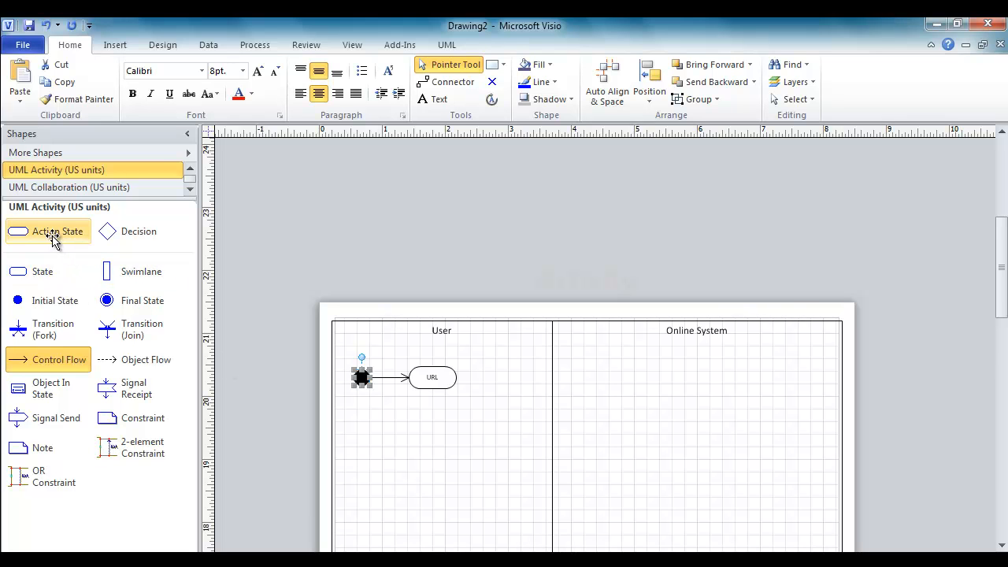
Place an Action State in the Online System swimlane across from URL and name it Search the flight
drag(49, 235, 648, 378)
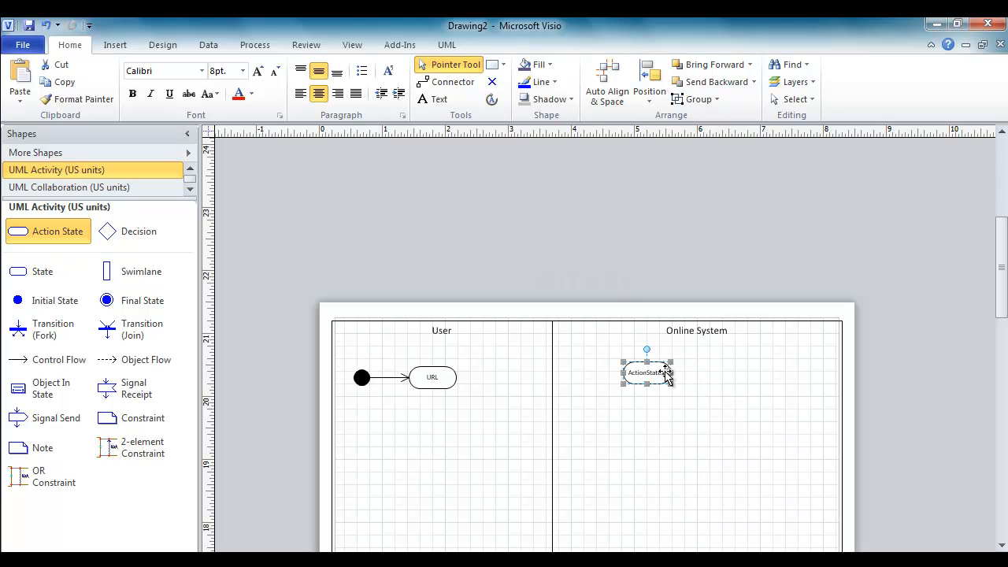
double_click(647, 372)
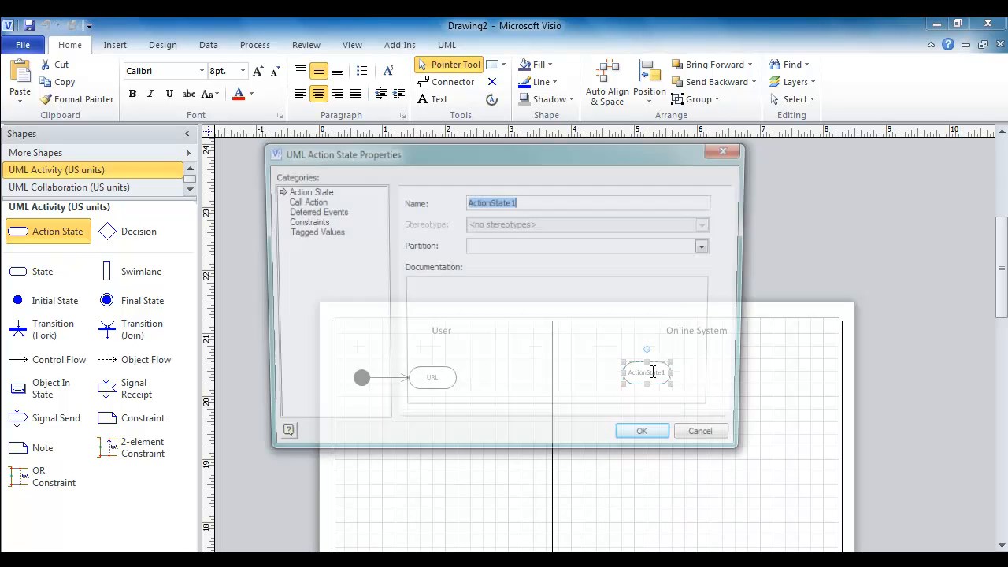
text(s)
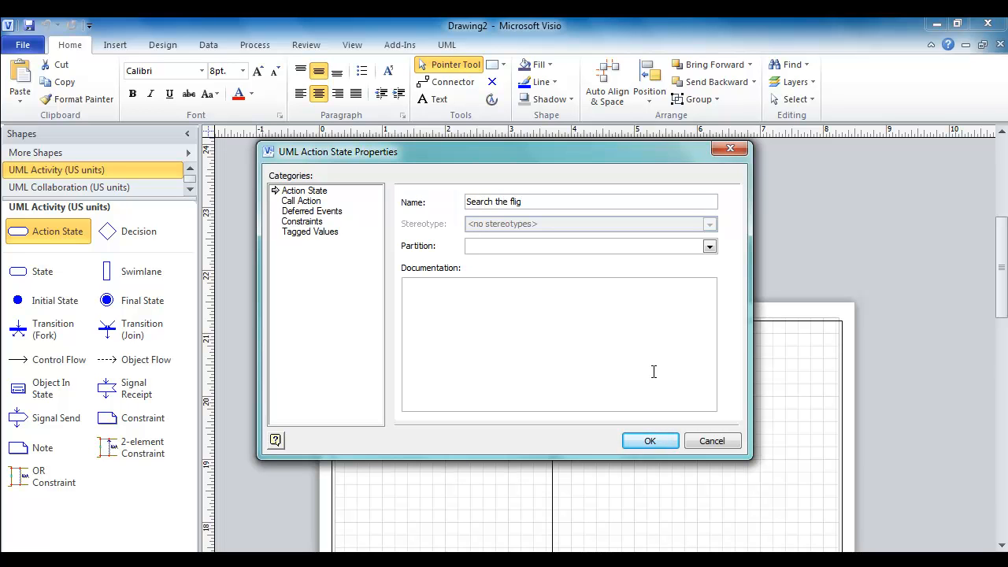
click(651, 441)
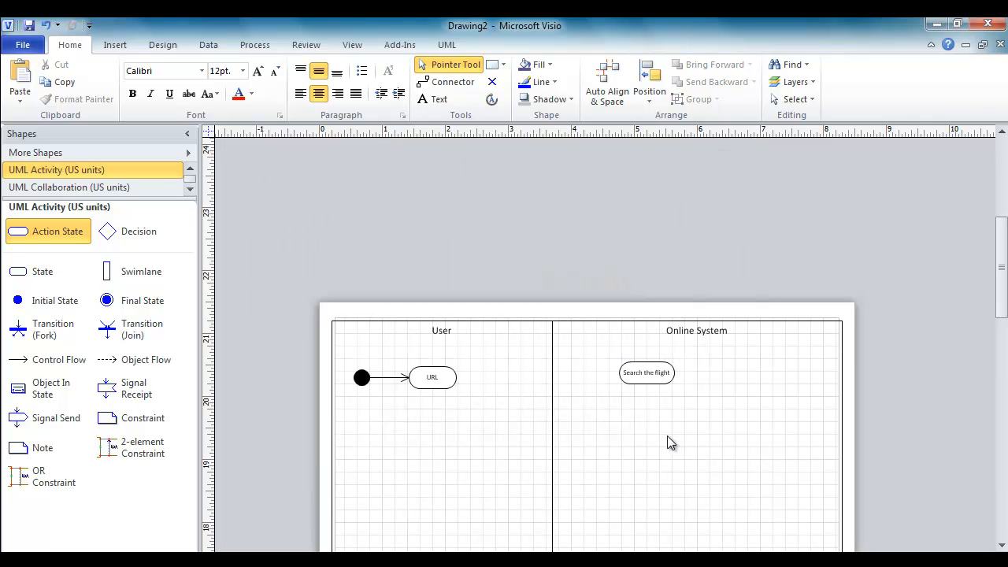
Move the Search the flight state right and level with URL, and run a Control Flow from URL to it
drag(660, 377, 700, 374)
scroll(605, 345, up, 1)
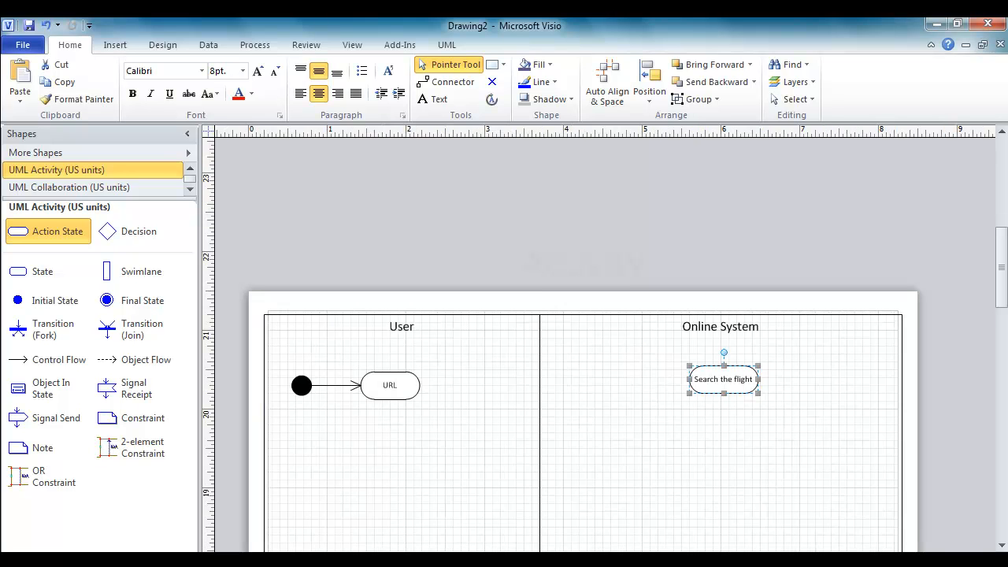
click(728, 480)
drag(716, 383, 719, 390)
key(Down)
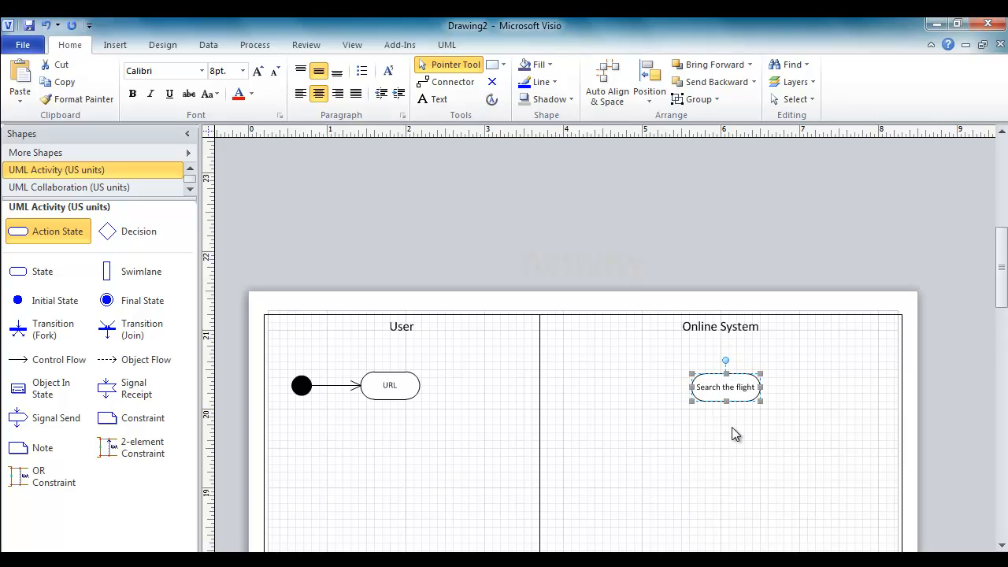
drag(50, 359, 688, 385)
click(658, 429)
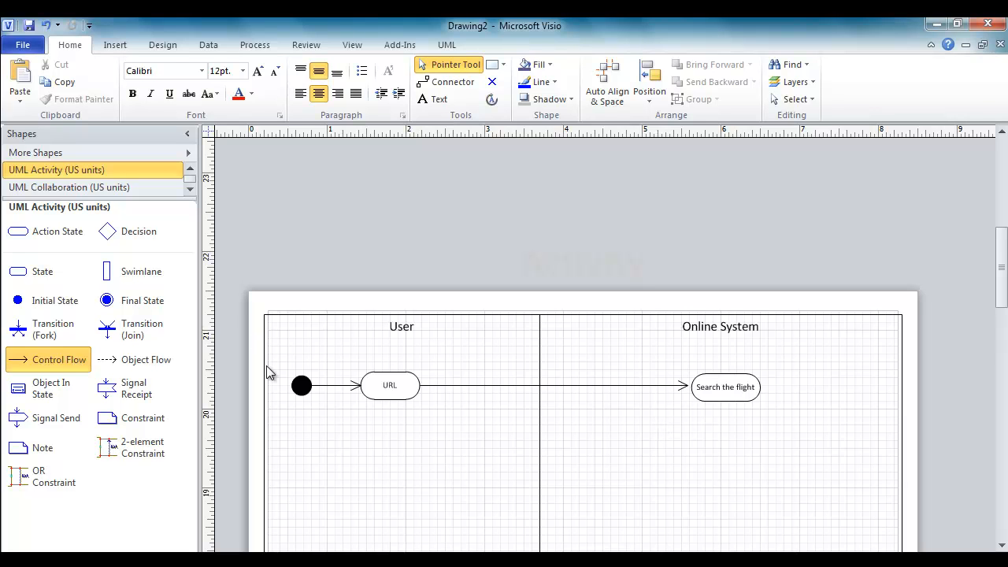
Place a Decision centered below Search the flight and connect the state down to it with a Control Flow
drag(120, 233, 724, 437)
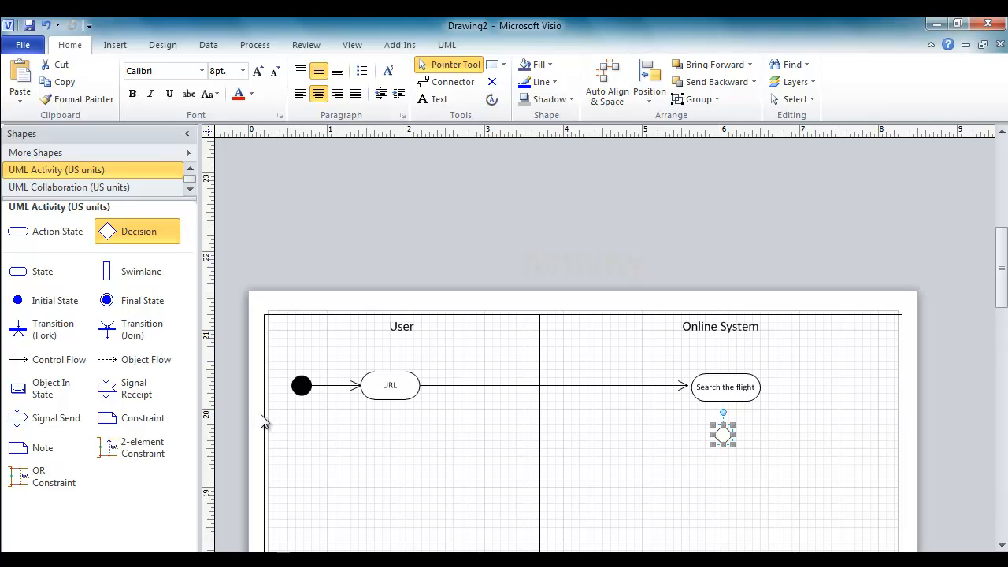
drag(60, 359, 726, 422)
click(749, 449)
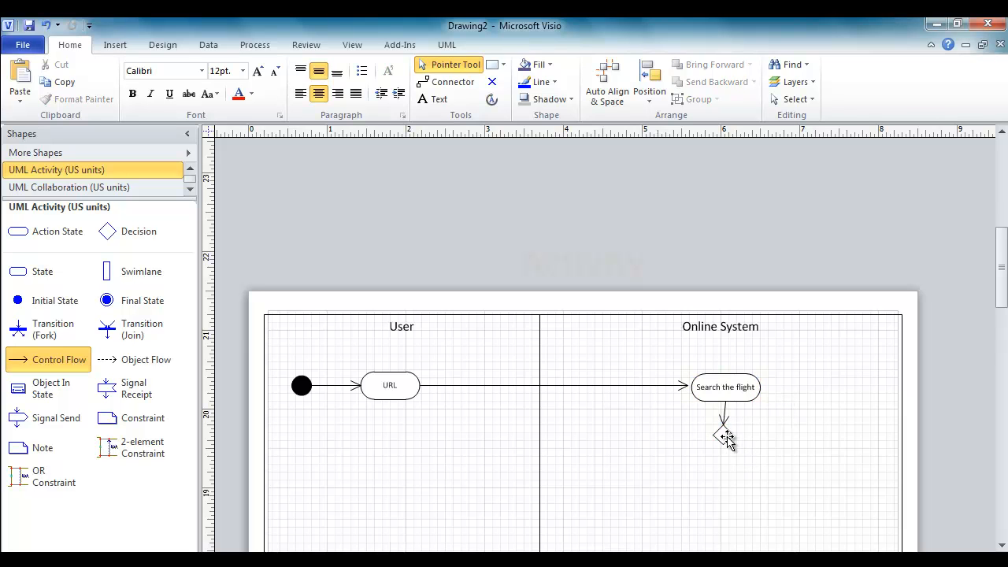
click(726, 435)
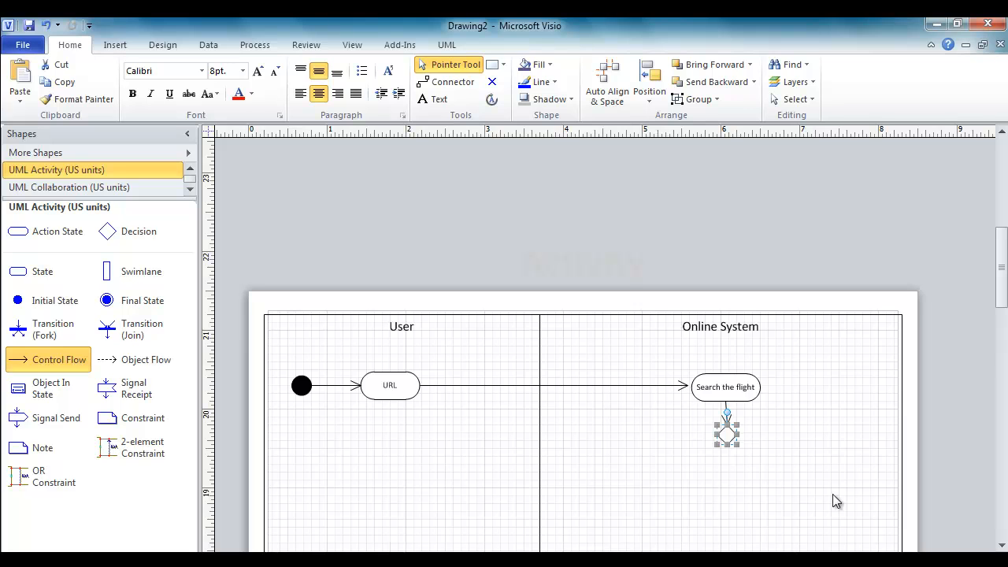
click(829, 494)
click(724, 435)
key(ctrl+z)
click(731, 463)
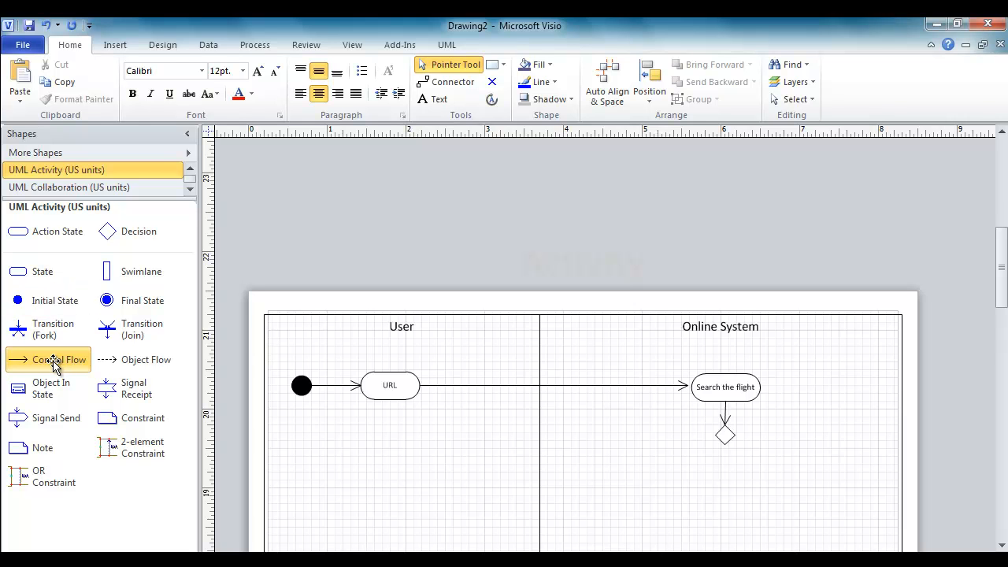
Add a Control Flow from the decision's left corner into the User swimlane, with its arrowhead beneath URL
drag(54, 364, 582, 478)
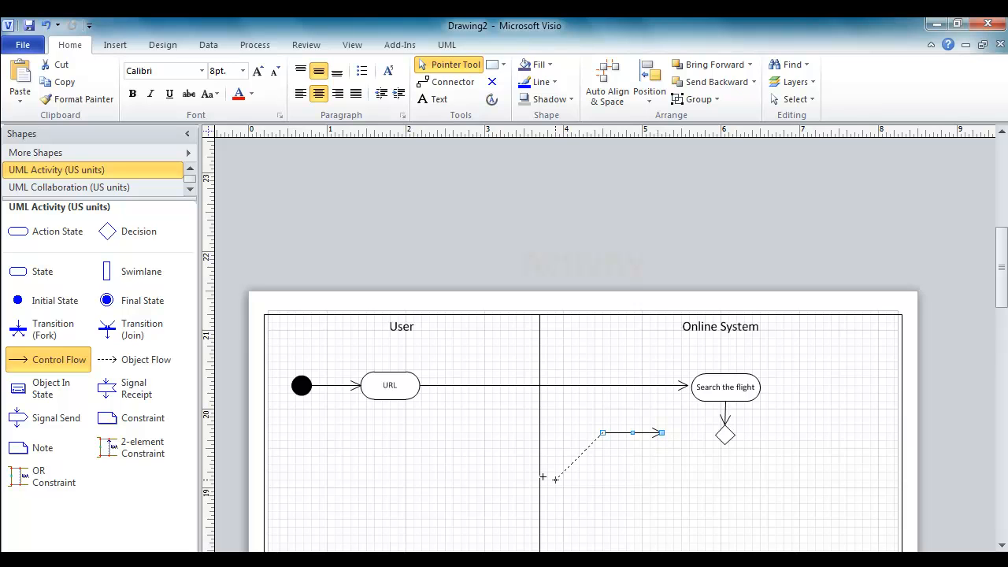
drag(443, 430, 446, 432)
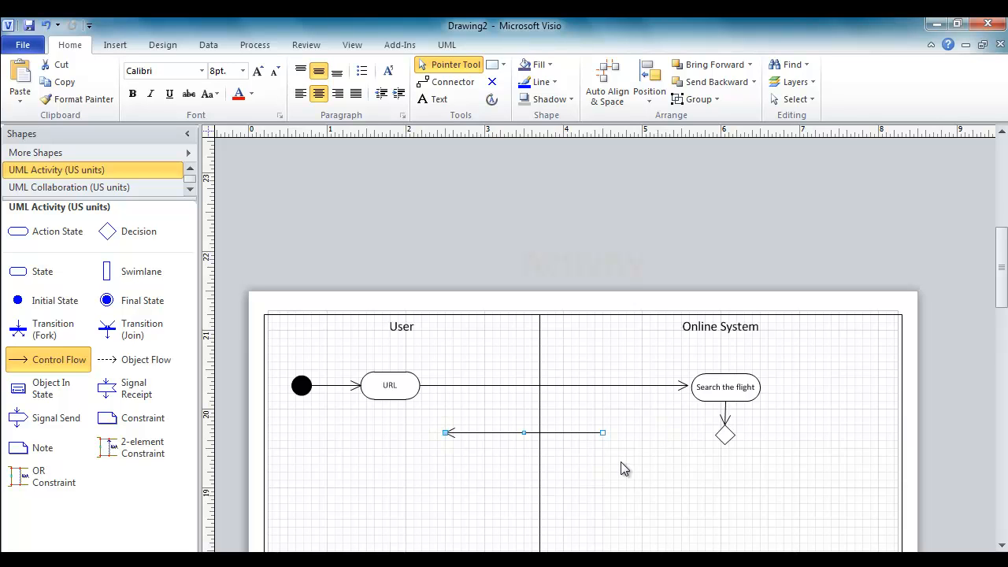
drag(603, 432, 714, 433)
drag(446, 433, 441, 438)
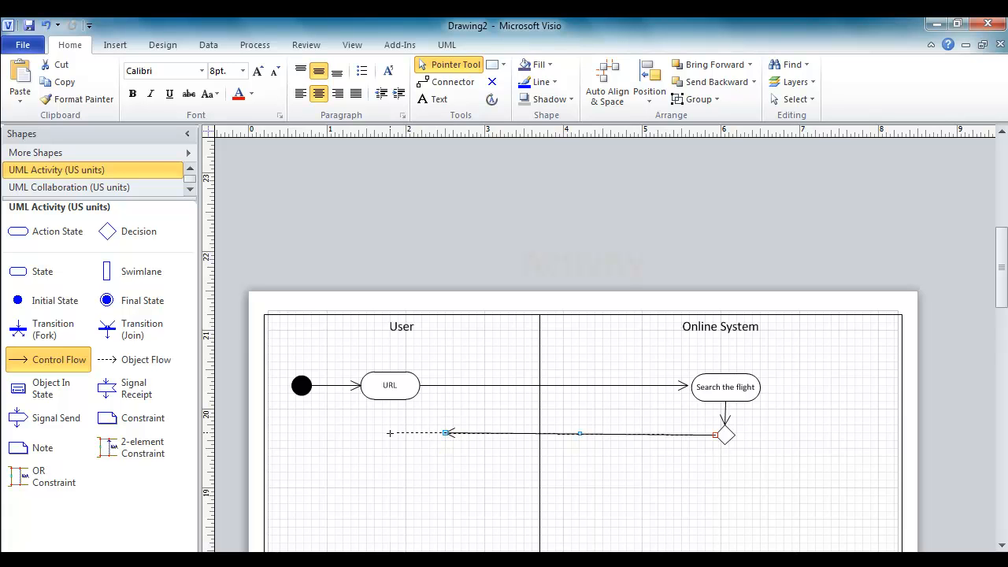
drag(381, 439, 386, 439)
click(415, 465)
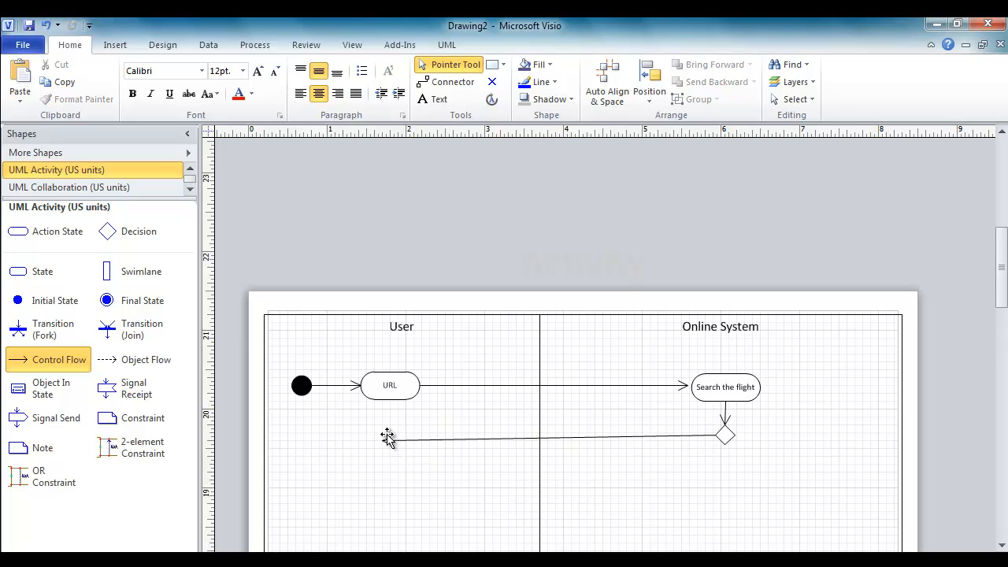
Straighten the new Control Flow so its arrowhead beneath URL is level with the decision
click(382, 431)
drag(384, 435, 390, 426)
key(ctrl+z)
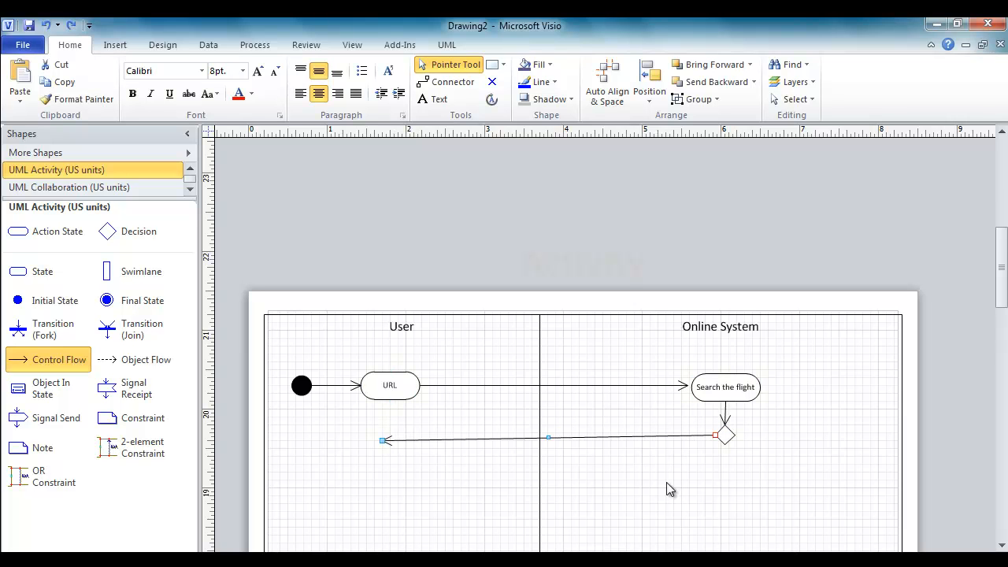
drag(400, 437, 398, 429)
drag(716, 425, 712, 432)
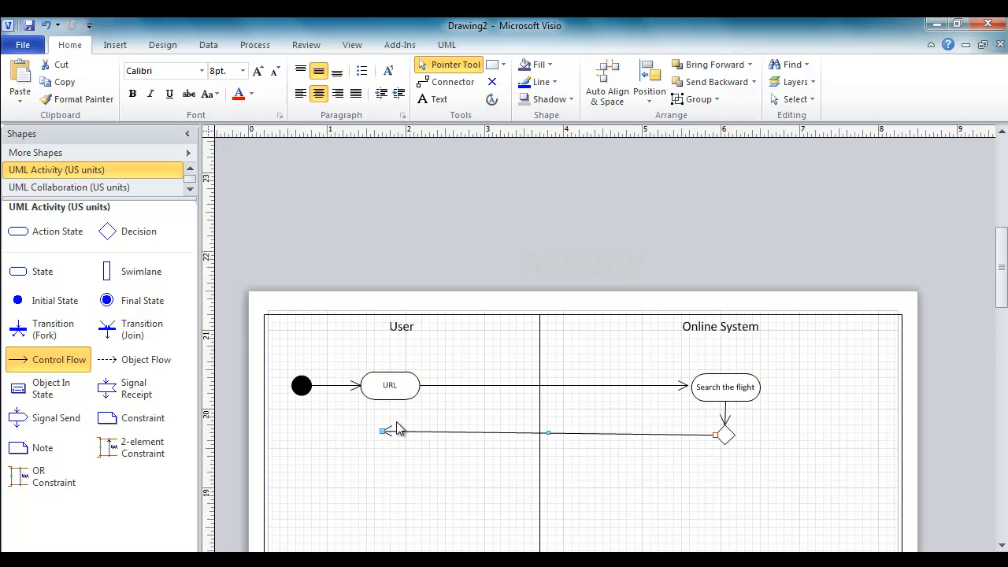
drag(380, 429, 380, 434)
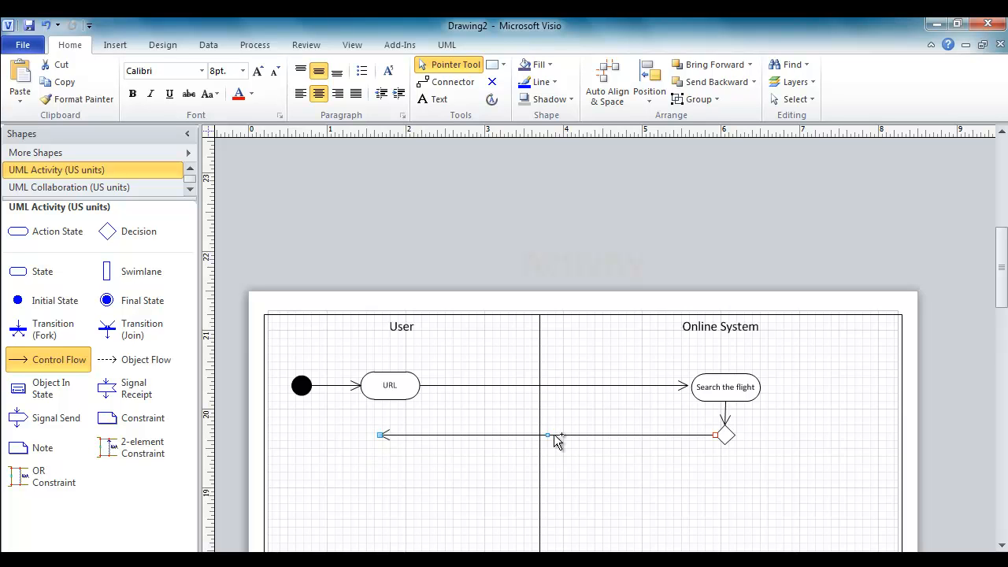
Attach the decision's Control Flow arrowhead to URL's bottom edge and bend the line into a right-angle corner below URL
drag(547, 435, 548, 463)
drag(381, 435, 391, 400)
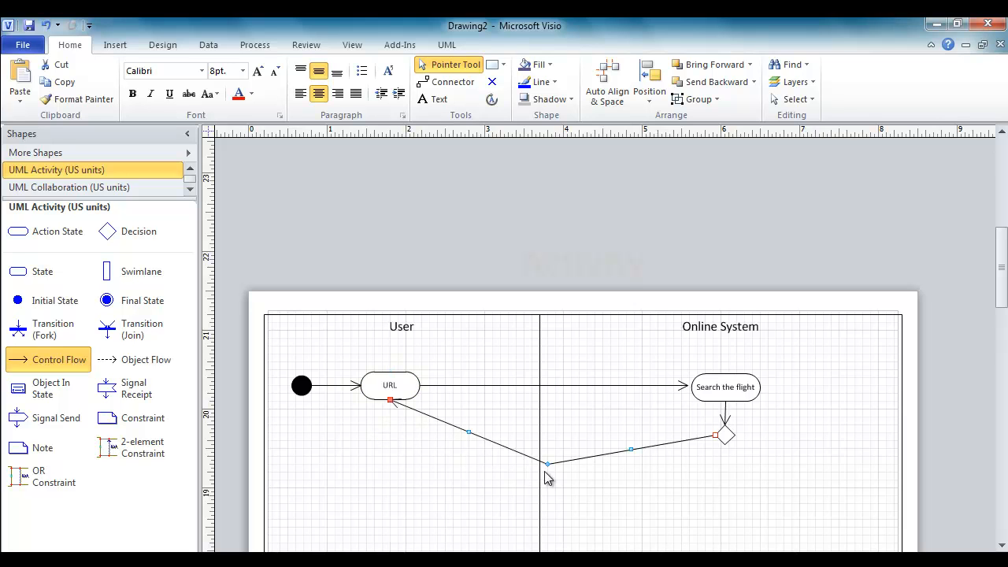
drag(547, 465, 391, 429)
click(403, 452)
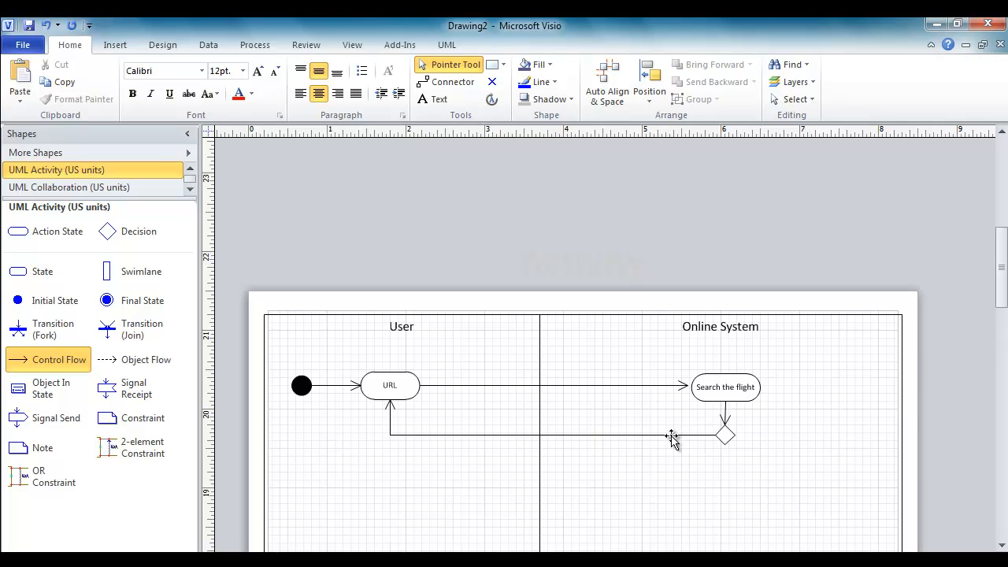
Add the guard Start search to the Control Flow between URL and Search the flight
click(558, 385)
double_click(558, 385)
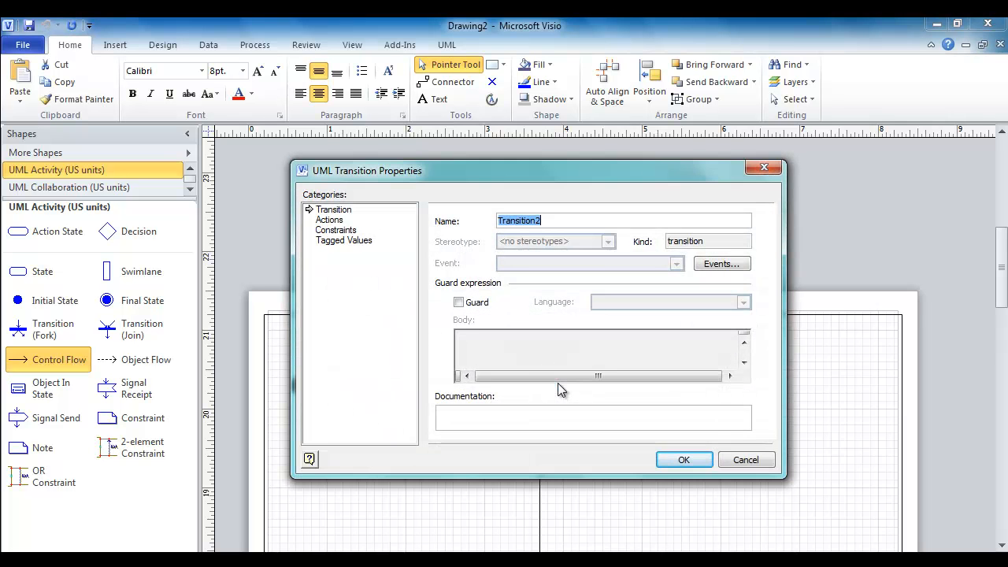
click(473, 305)
click(492, 340)
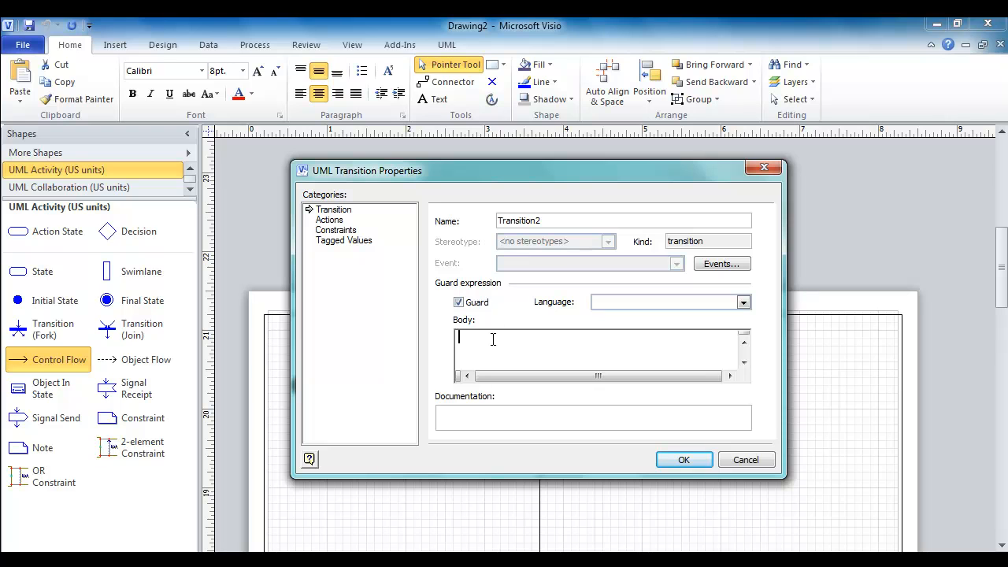
text(Start search)
click(675, 459)
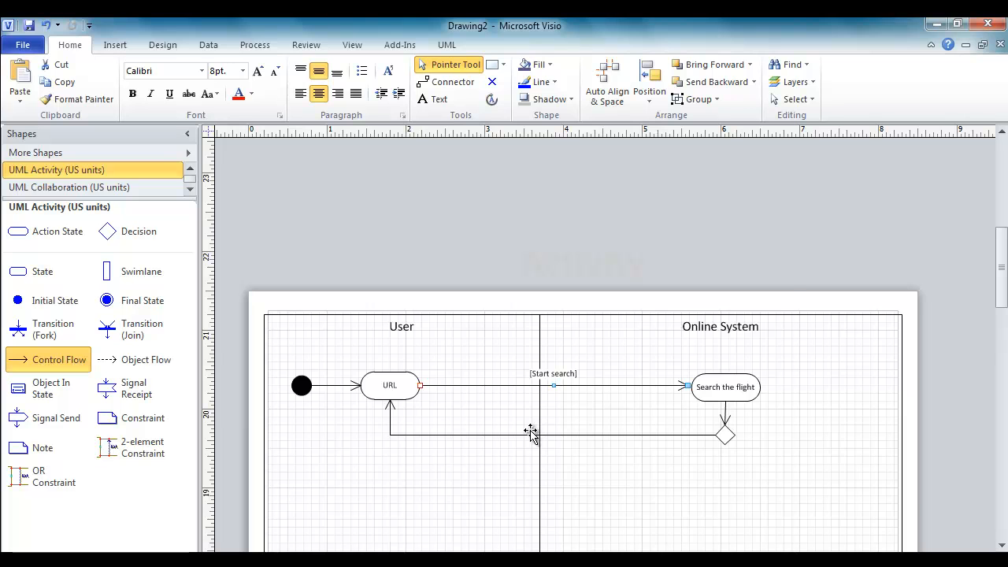
Add the guard "[Not found] Refine search" to the Control Flow from the decision back to URL
double_click(531, 432)
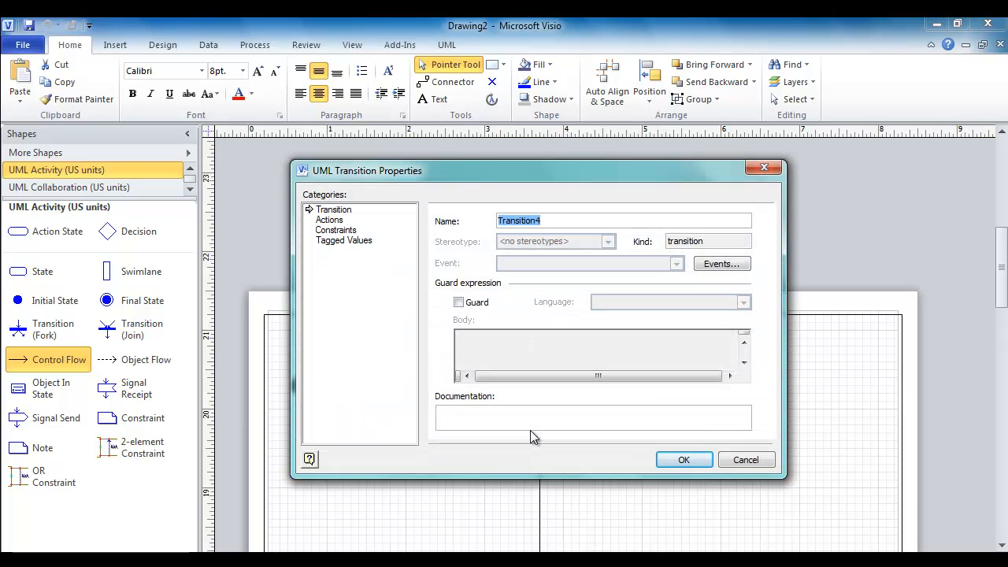
click(472, 303)
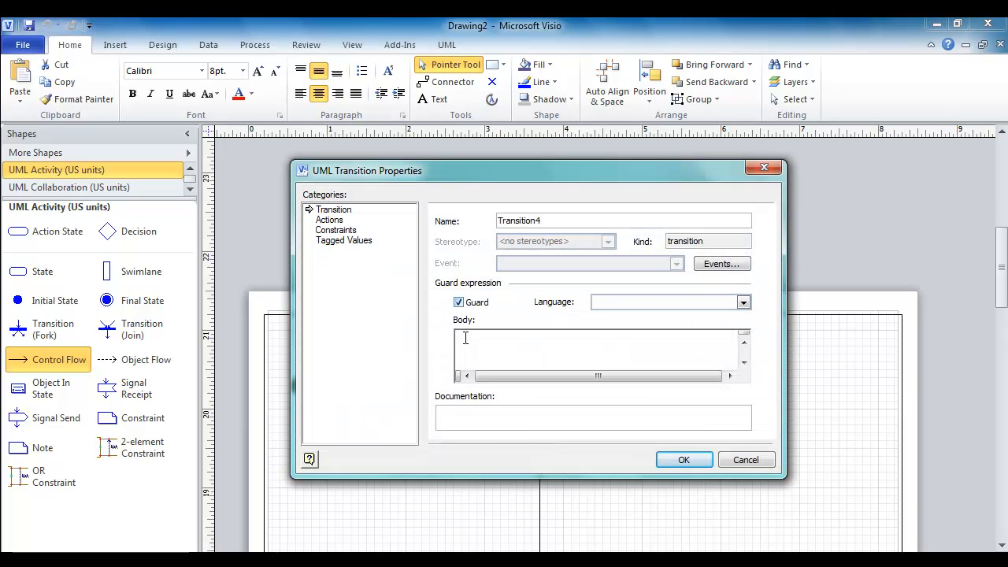
click(489, 355)
text([Not found[)
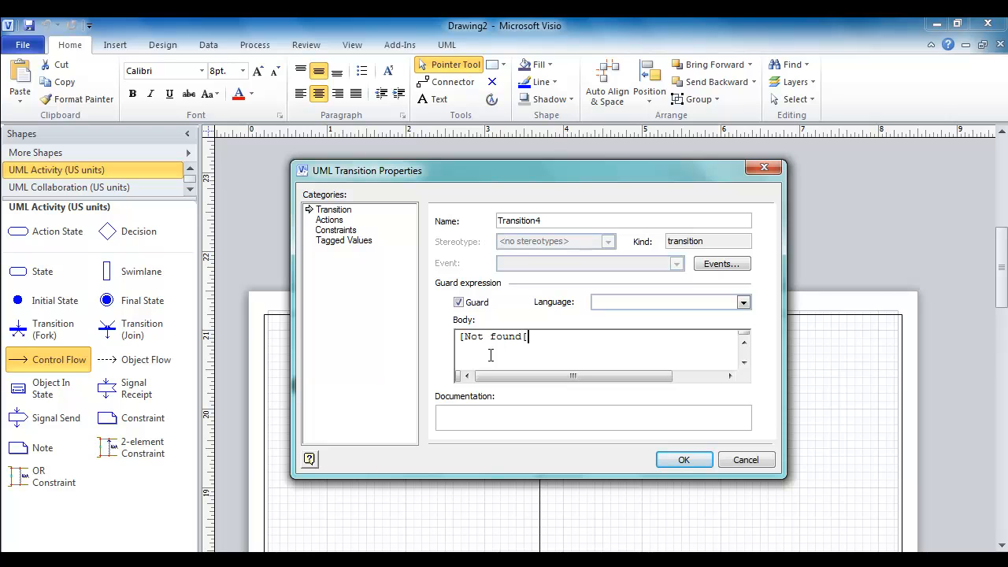
text( Refine search)
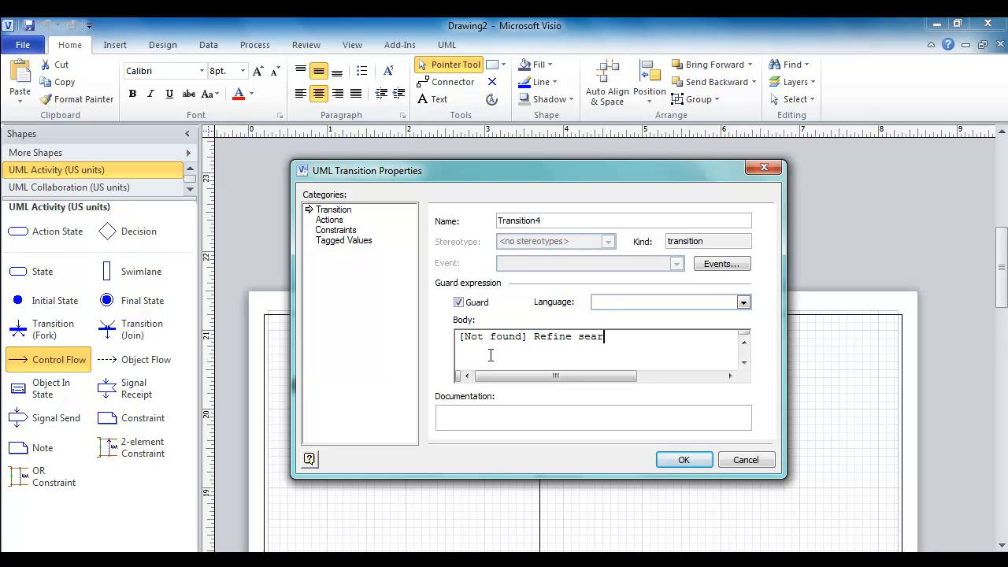
click(681, 460)
click(648, 468)
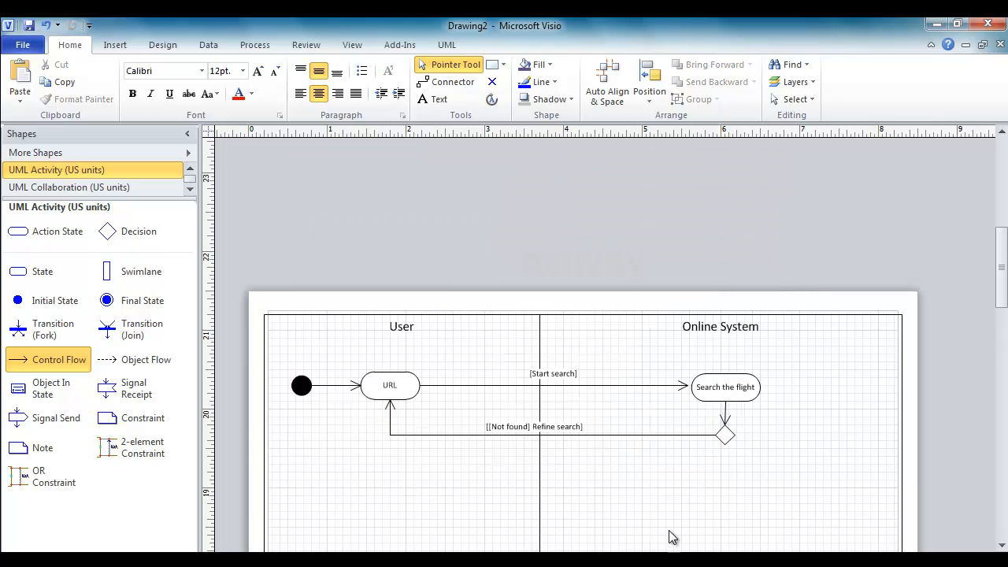
Add a short Control Flow running straight down from the decision's bottom corner
drag(1006, 285, 1005, 311)
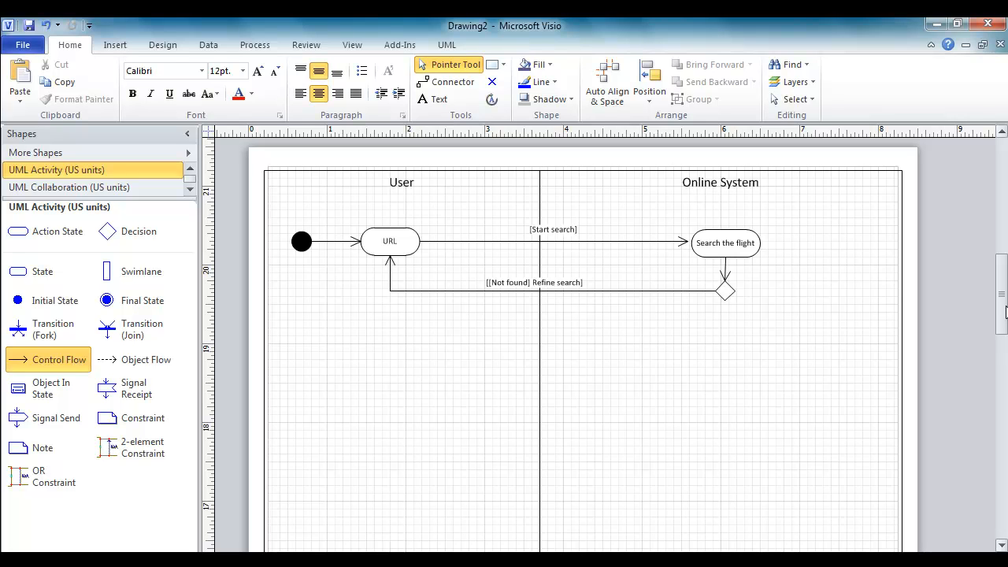
drag(49, 359, 750, 317)
drag(753, 310, 725, 327)
click(726, 378)
Place an Action State at the arrowhead below the decision and name it "Fil the form - email and phone"
drag(43, 244, 728, 347)
double_click(729, 345)
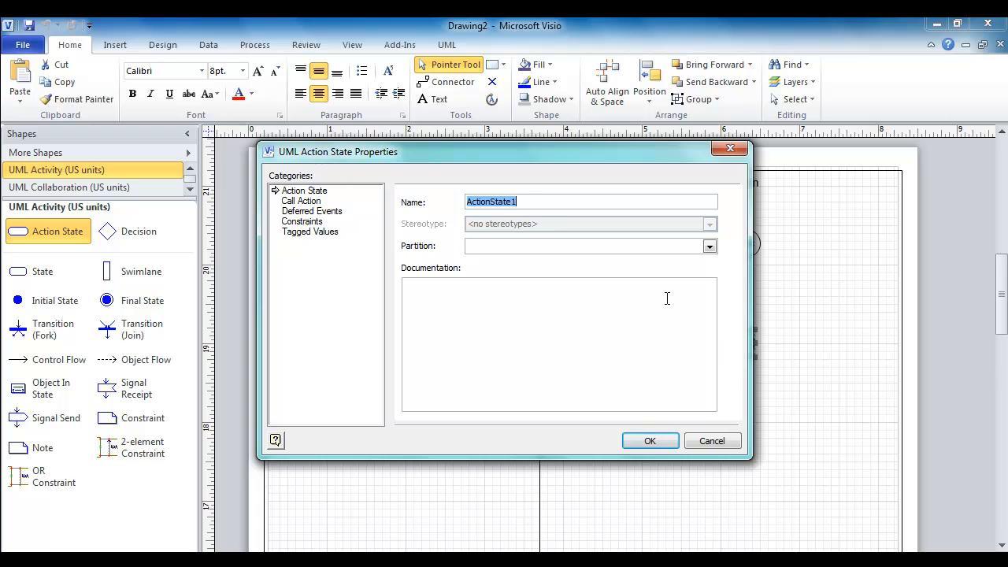
text(Fil thje)
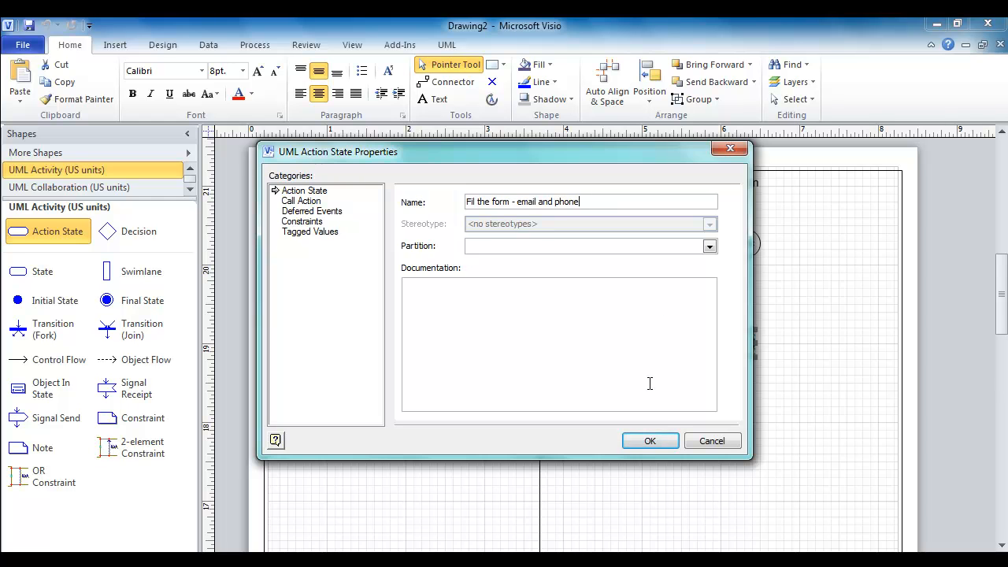
click(651, 441)
click(729, 458)
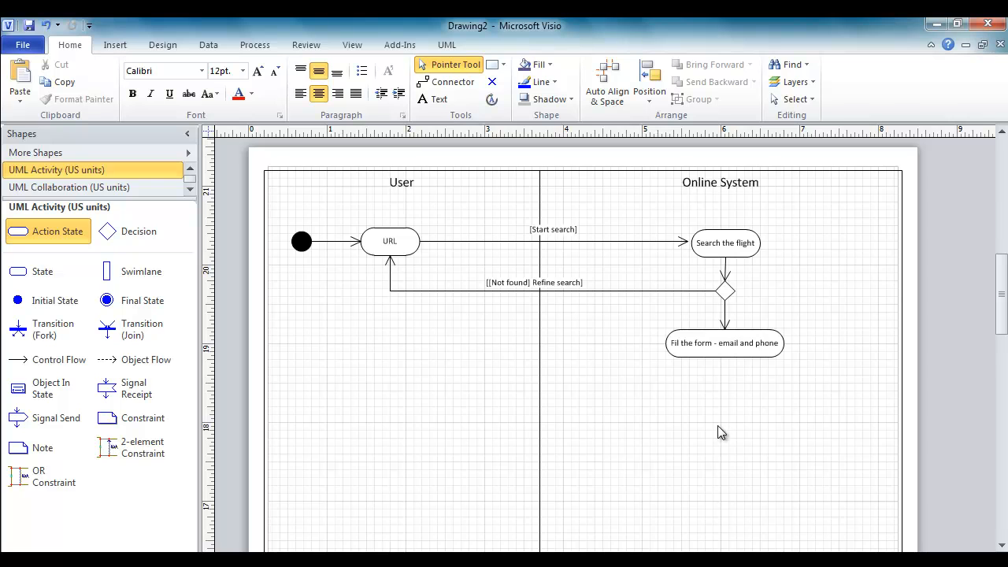
Add a horizontal Control Flow from the left edge of the email and phone form state into the User swimlane
drag(47, 368, 666, 343)
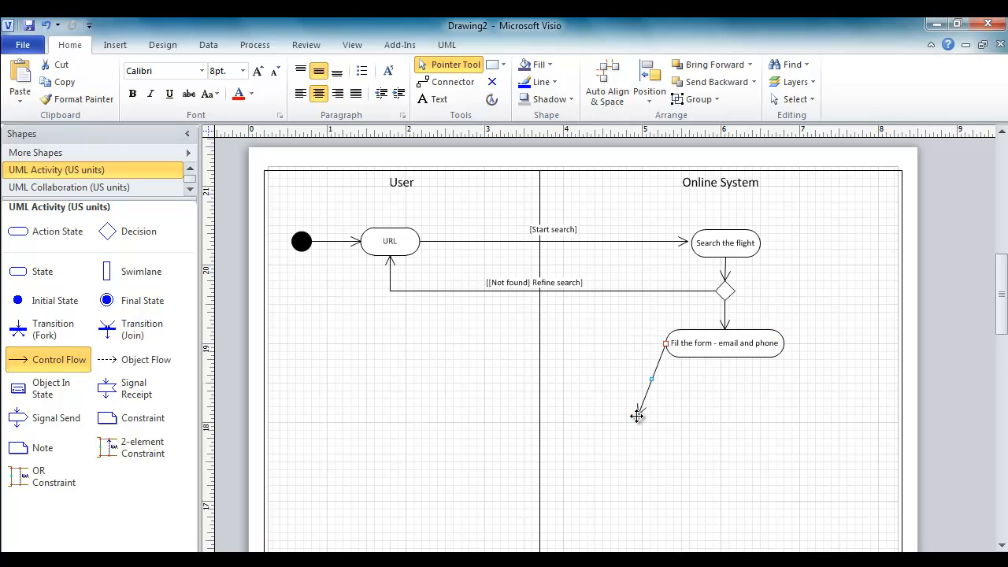
drag(638, 414, 446, 342)
click(438, 384)
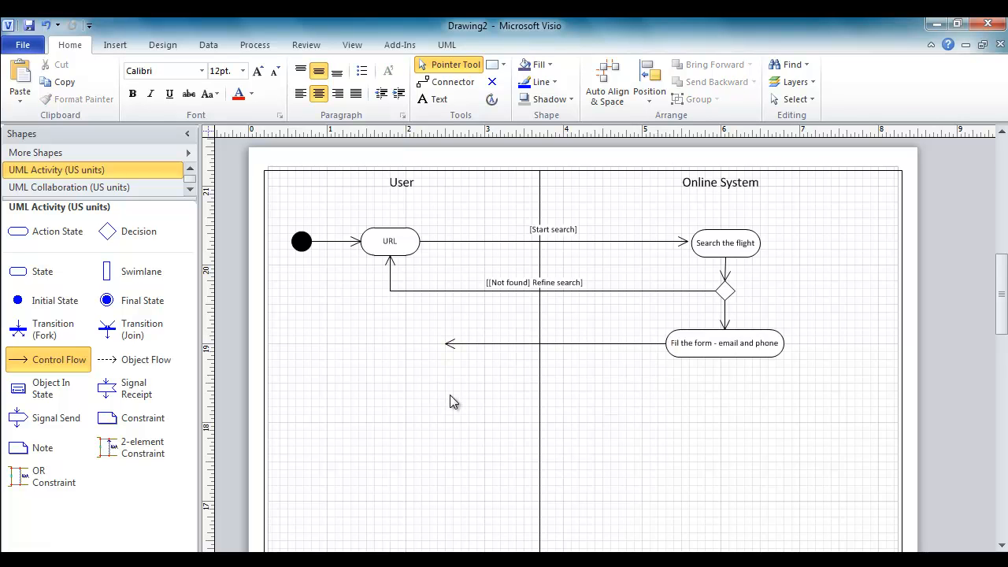
Add an Action State named Preference below URL and line it up with the arrowhead of the form state's Control Flow
drag(35, 231, 385, 351)
double_click(385, 351)
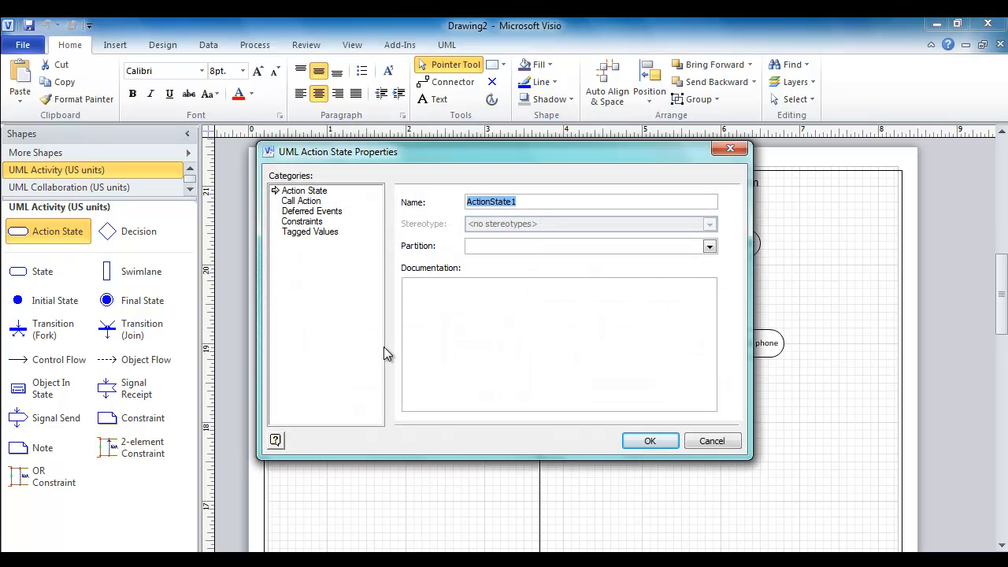
text(Preference)
click(651, 441)
drag(378, 339, 423, 343)
click(447, 342)
click(437, 377)
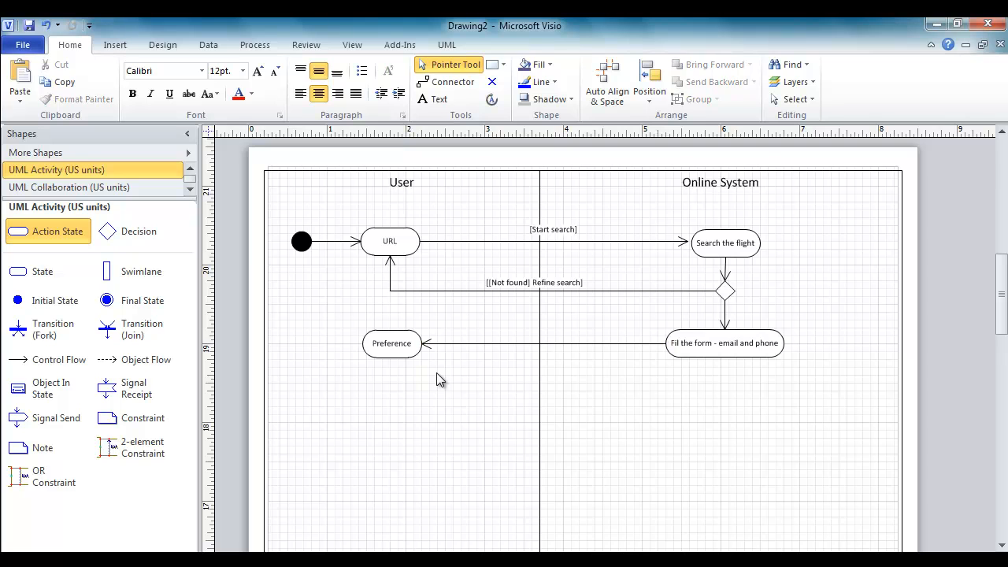
Place a horizontal Transition (Fork) bar beneath Preference in the User swimlane and connect Preference to it with a Control Flow
click(42, 330)
drag(41, 331, 533, 384)
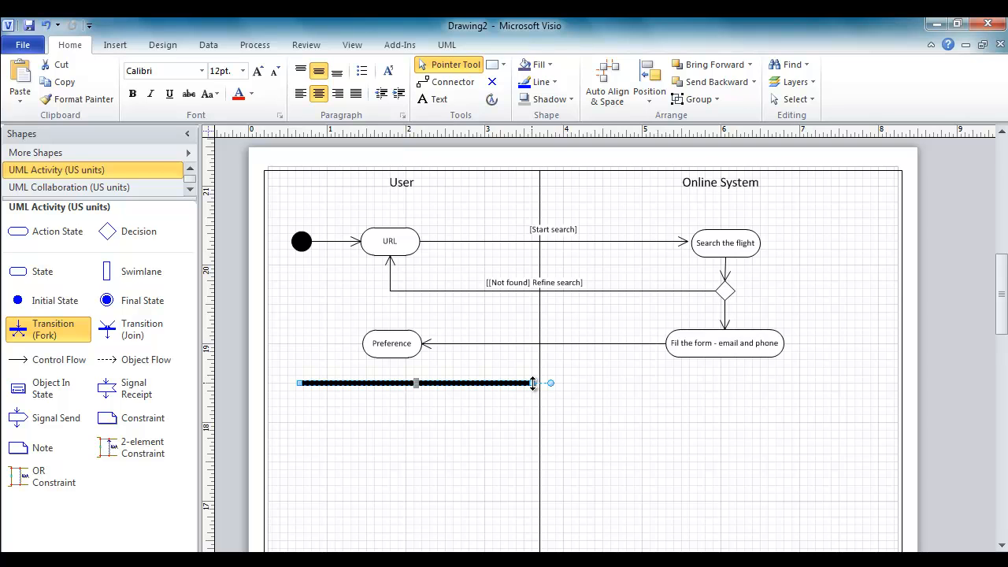
click(468, 427)
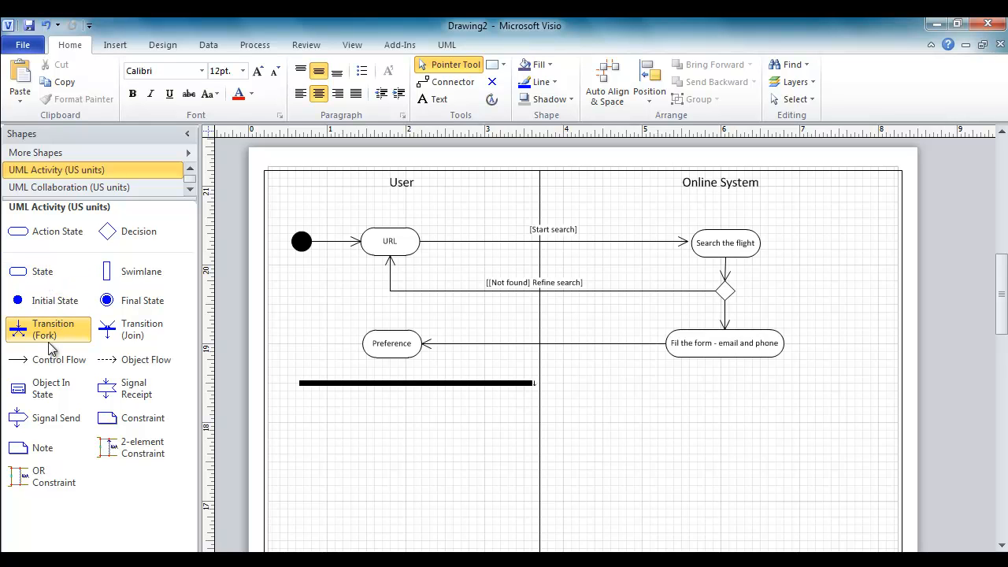
drag(49, 363, 392, 382)
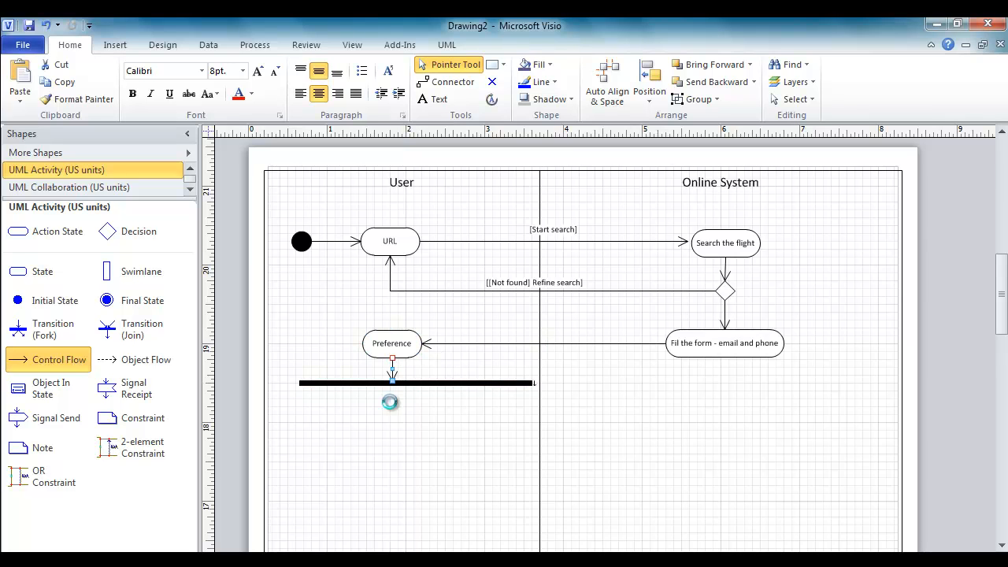
click(389, 403)
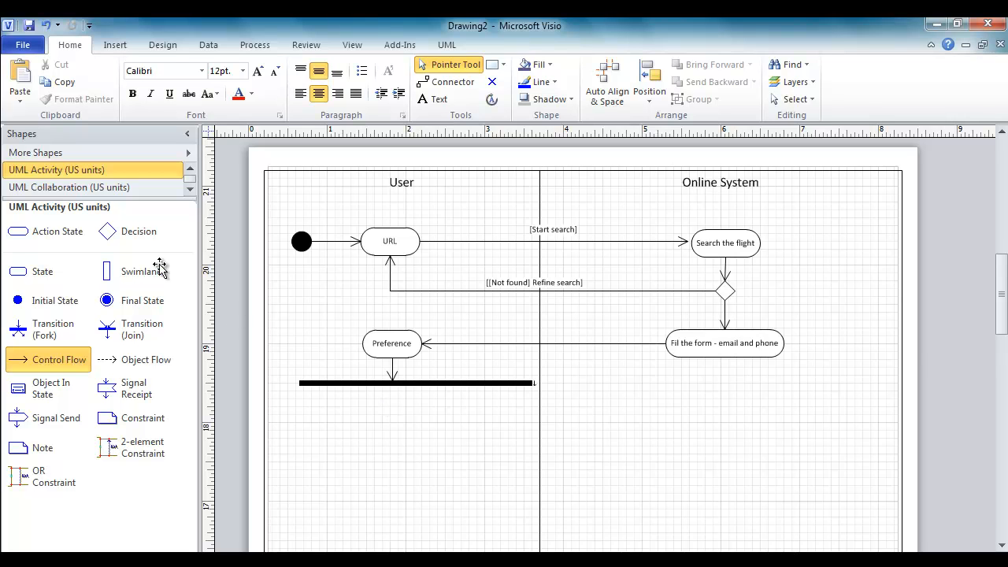
Place three Action States side by side beneath the fork bar in the User swimlane, roughly level with each other
drag(47, 231, 318, 424)
drag(37, 233, 409, 429)
drag(63, 235, 504, 426)
click(411, 425)
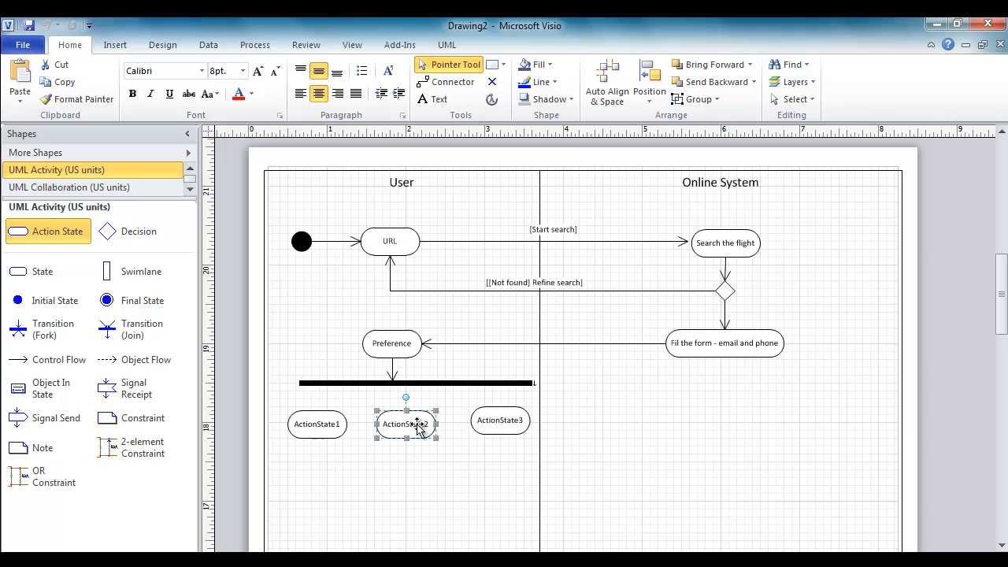
Name the leftmost action state beneath the fork bar Seat Preference
double_click(317, 423)
text(Seat)
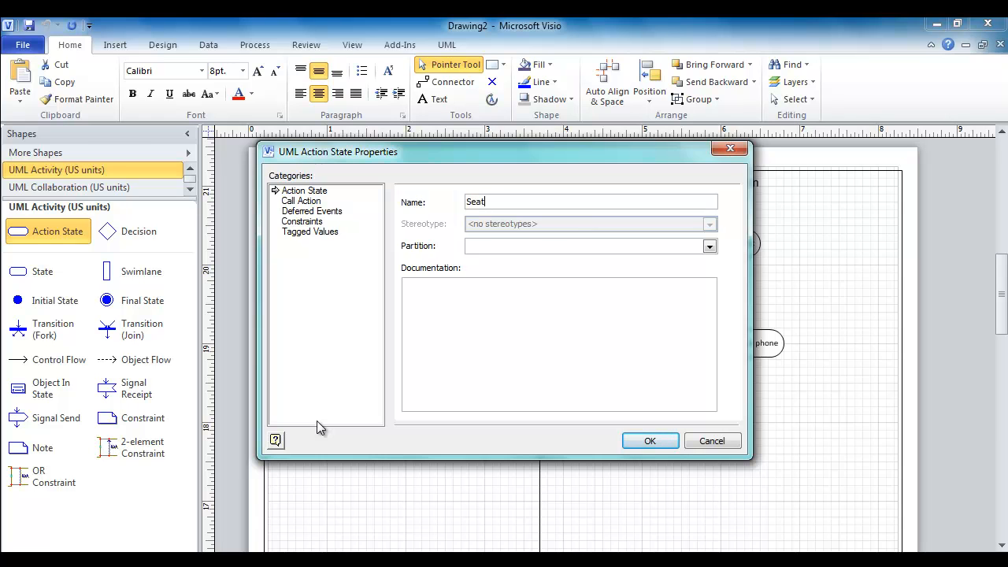
text( Preferebn)
click(649, 440)
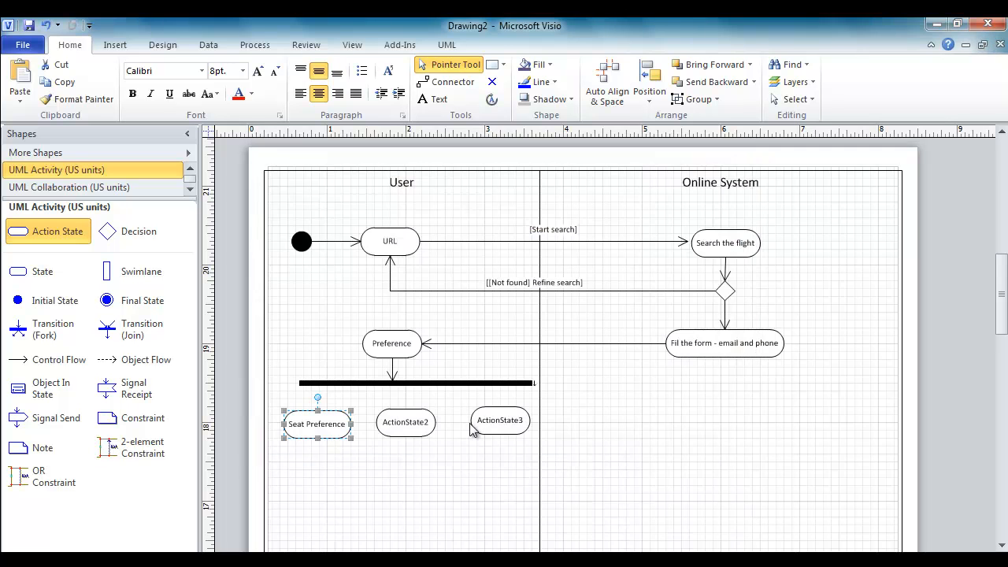
Name the Control Flow transition between Preference and the fork bar Drinks
double_click(391, 424)
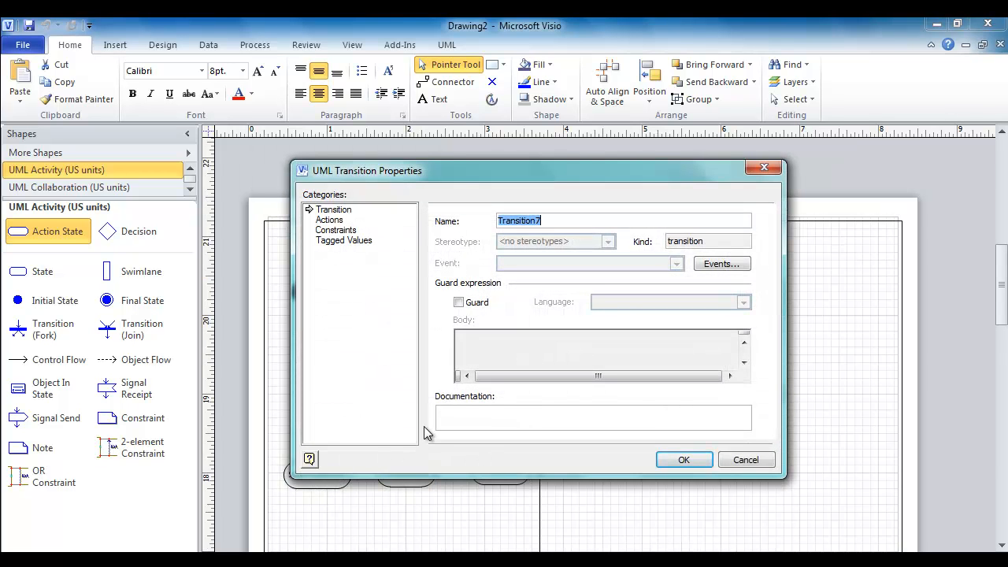
text(Drinks)
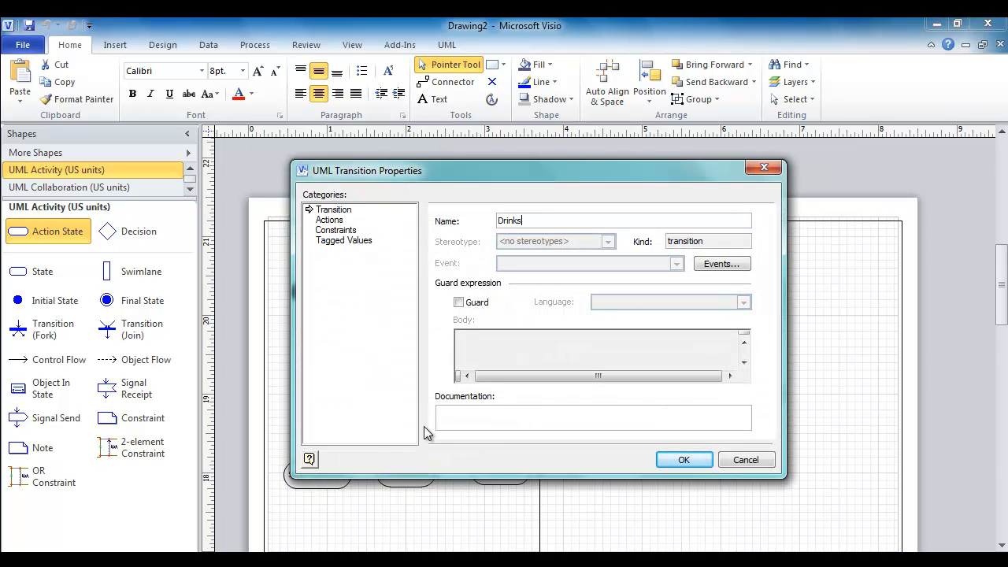
click(680, 460)
Name the rightmost action state beneath the fork bar Food, then level it with the middle state and shift it slightly closer
double_click(483, 471)
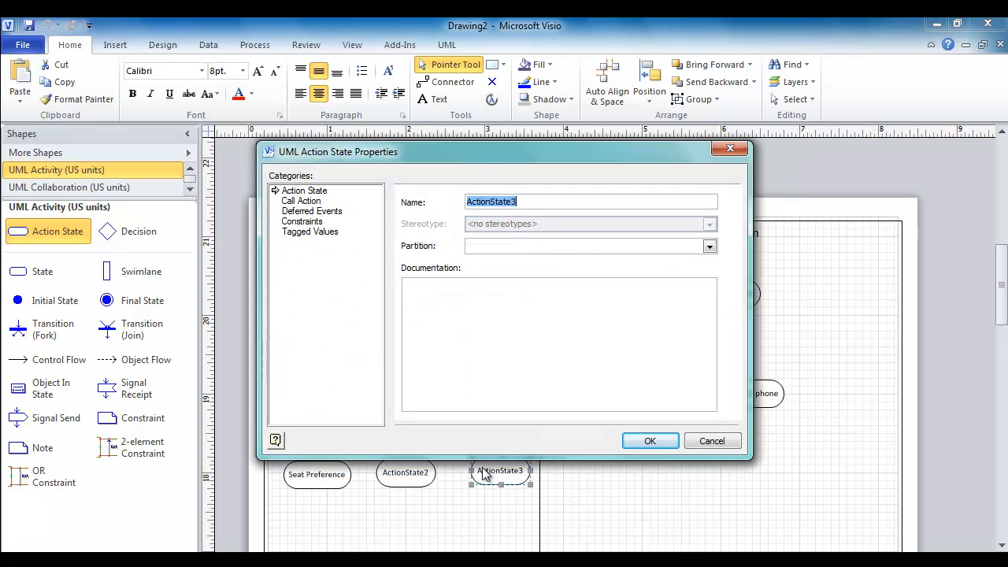
text(Food)
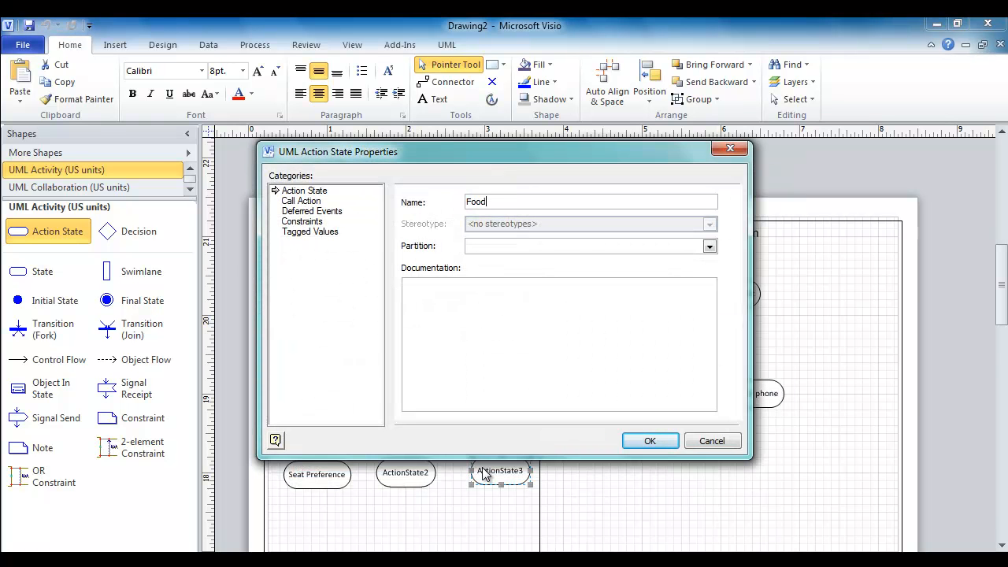
click(638, 452)
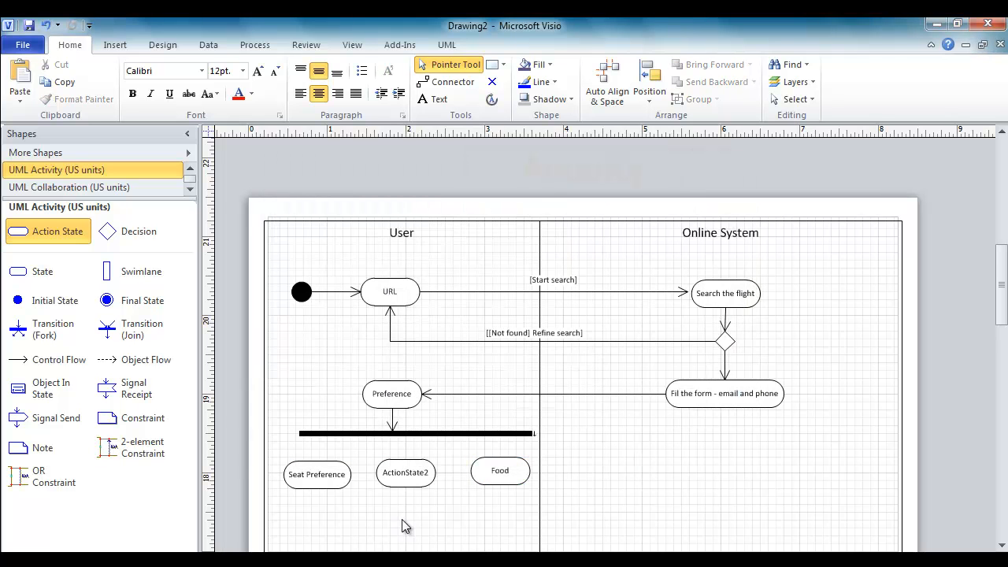
click(491, 480)
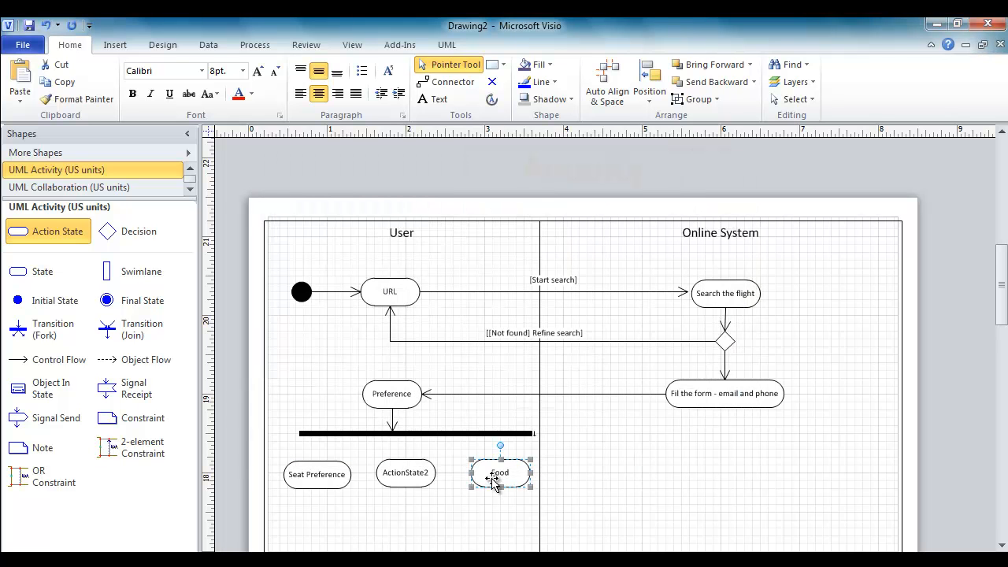
drag(494, 478, 483, 473)
click(475, 502)
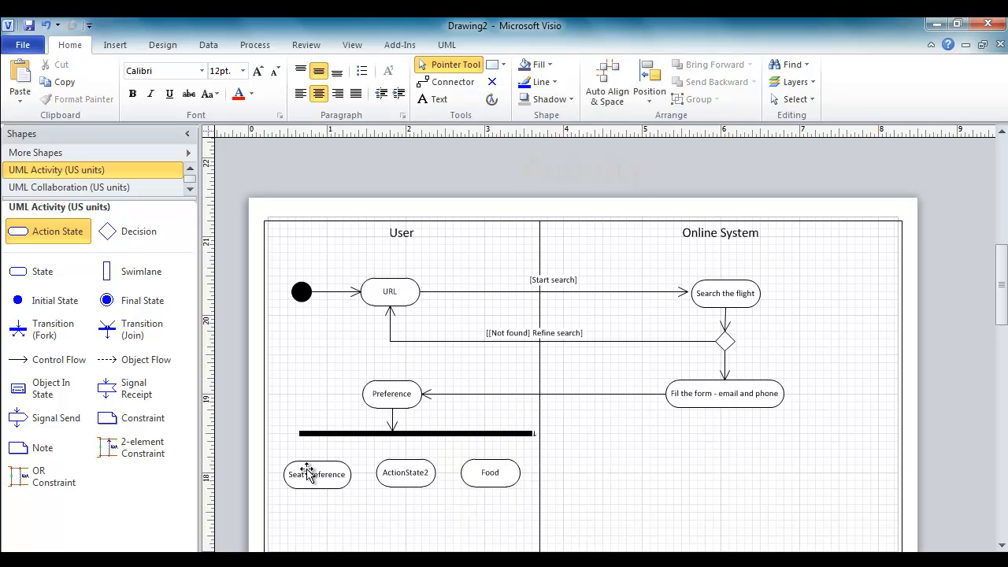
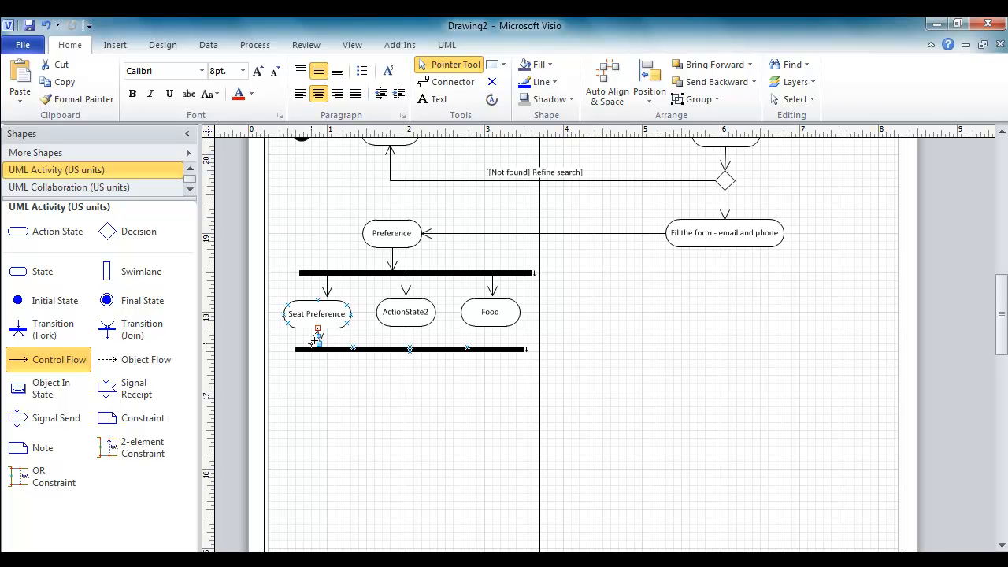
Add a vertical Control Flow from beneath the middle action state down to the lower bar, nudging its arrowhead onto the bar
click(326, 385)
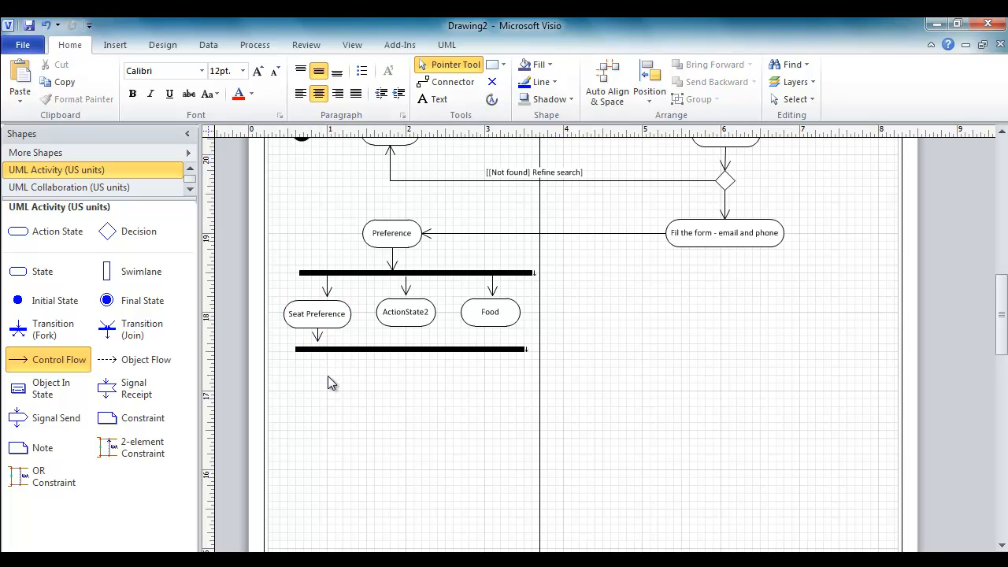
drag(76, 360, 438, 335)
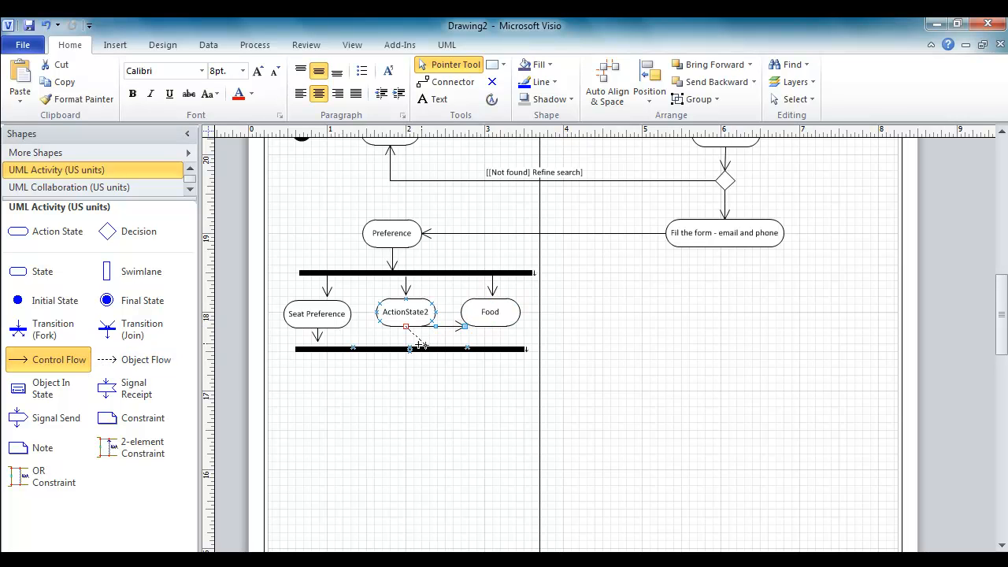
drag(404, 341, 405, 338)
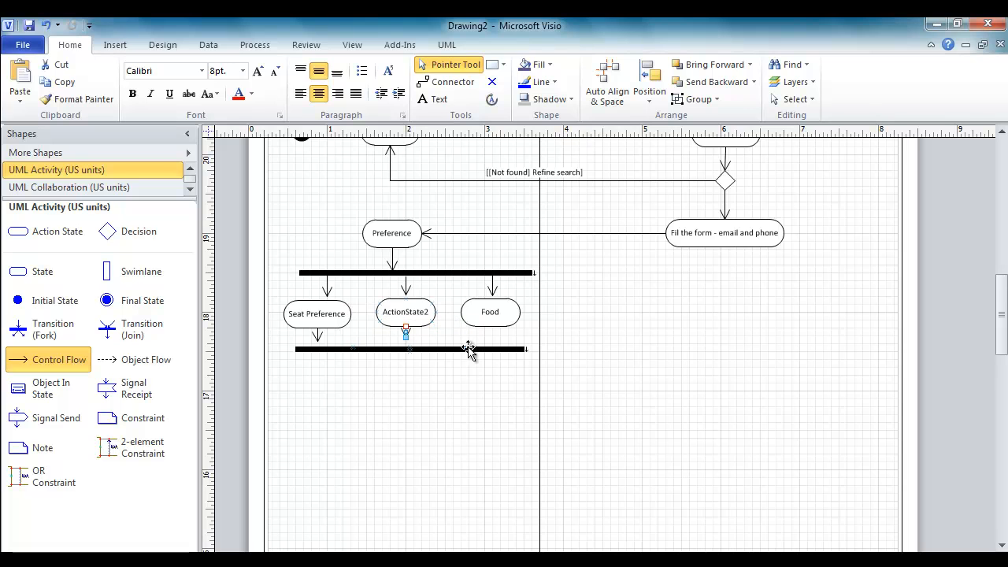
click(426, 337)
click(406, 333)
key(Down)
key(Down)
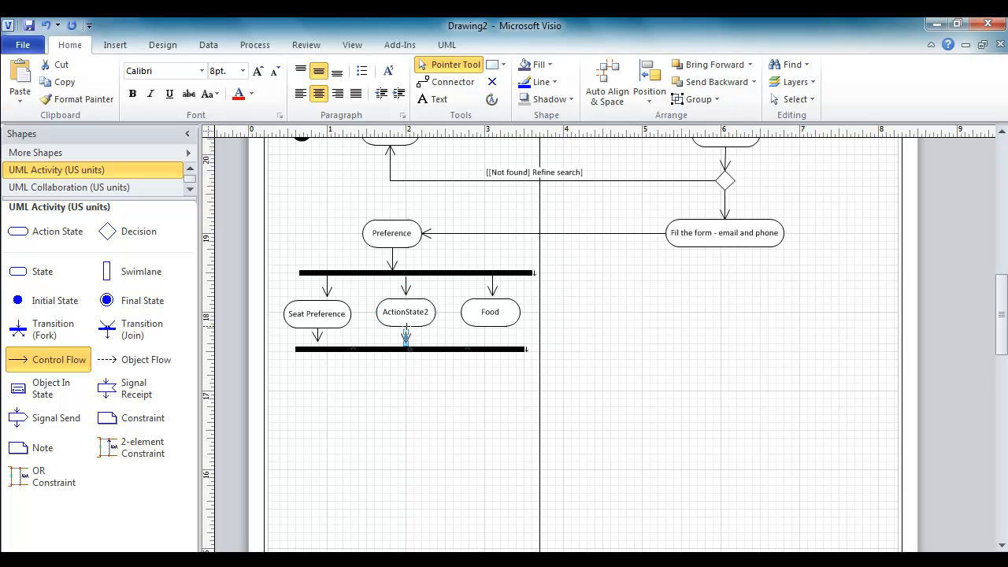
Adjust the Control Flow under Seat Preference so it runs from the state's bottom edge to the lower bar
click(336, 349)
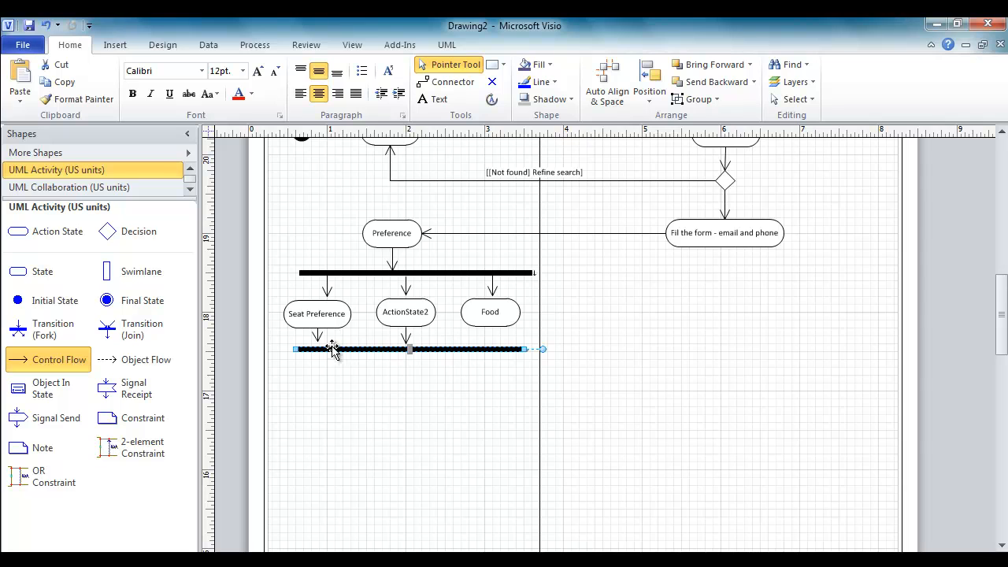
click(318, 338)
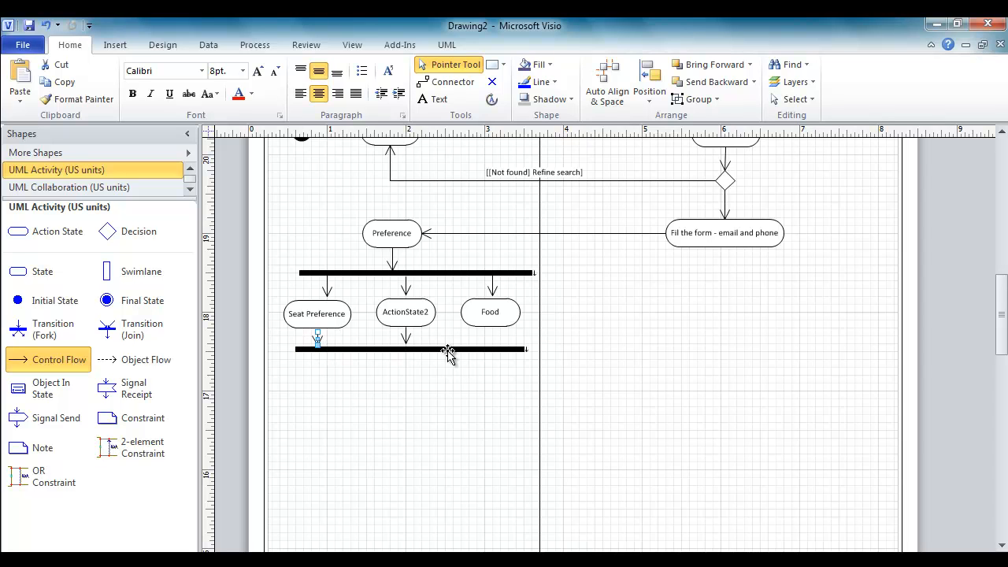
drag(318, 331, 317, 327)
click(347, 337)
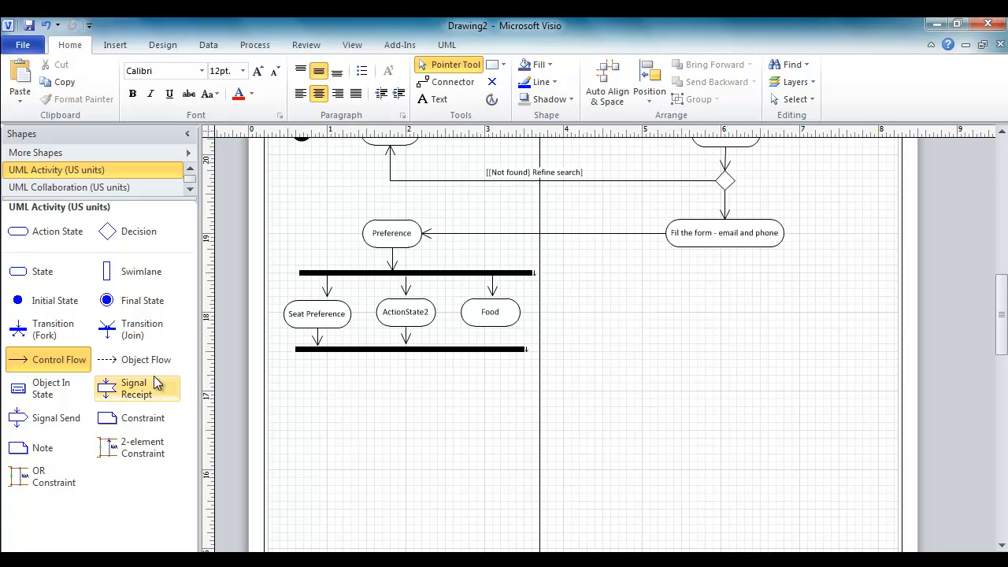
Connect Food to the lower bar with a vertical Control Flow, and add an action state named Selected beneath that bar
drag(77, 360, 491, 347)
click(587, 375)
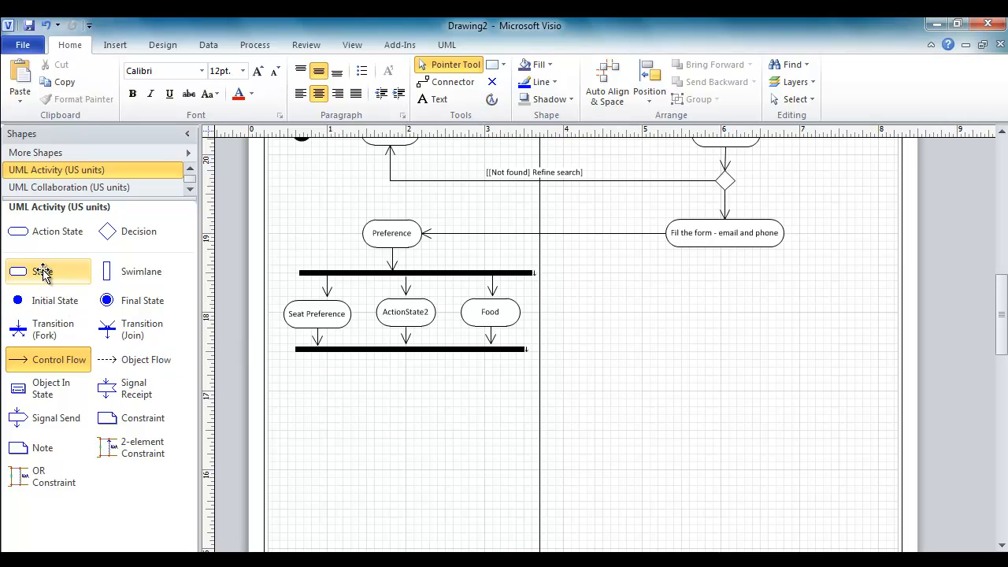
drag(41, 231, 409, 386)
double_click(417, 387)
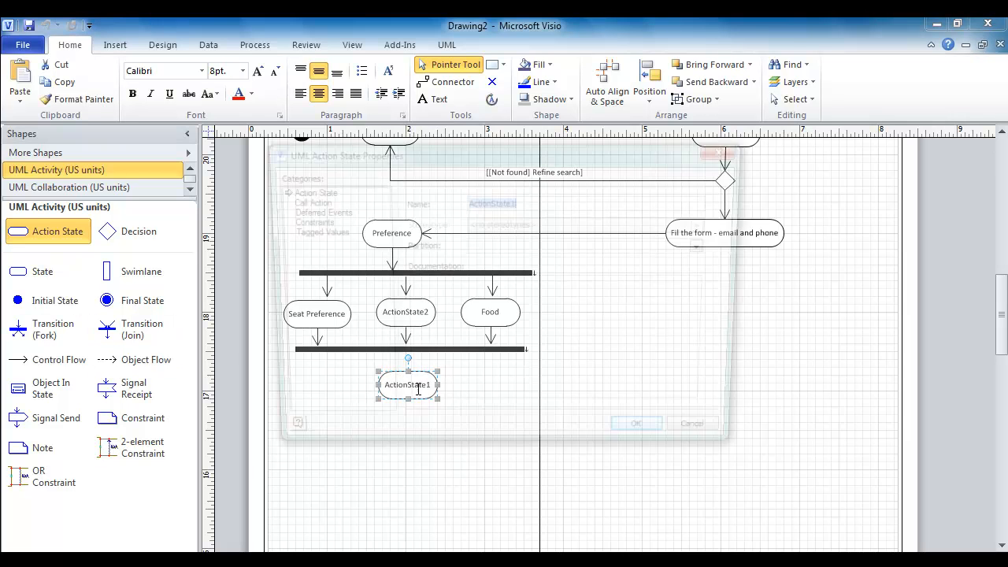
text(Se)
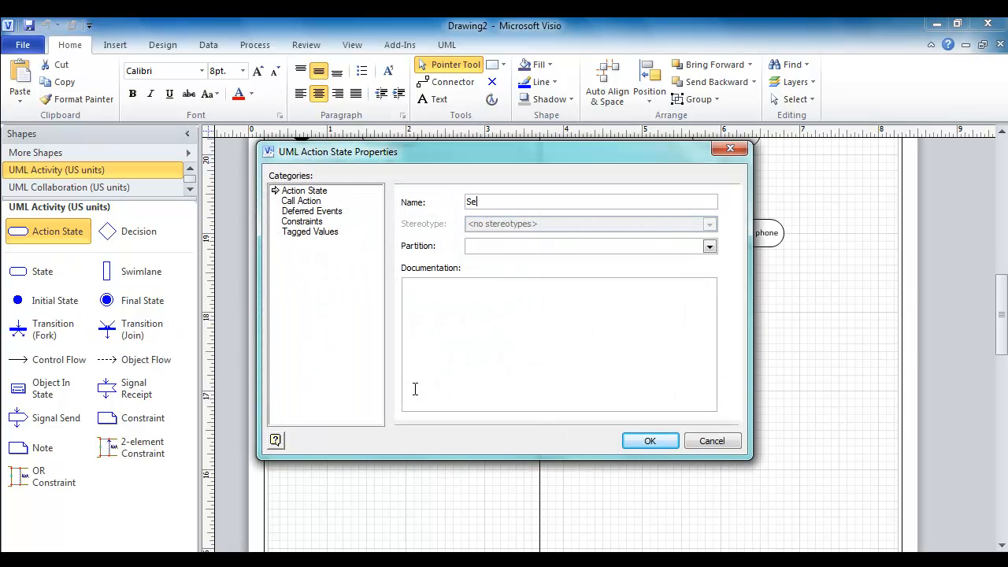
text(lected)
click(648, 446)
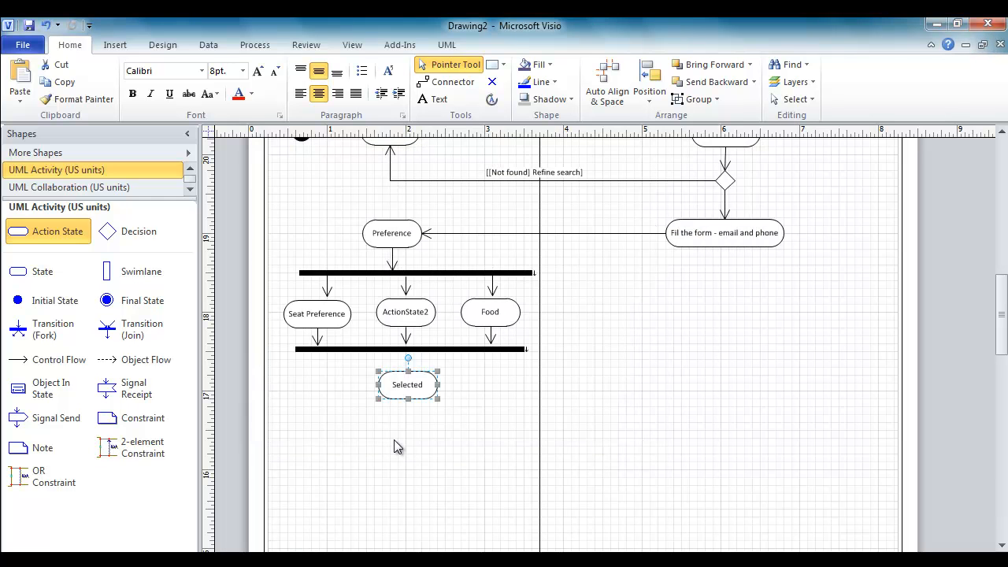
Move Selected slightly down and run a vertical Control Flow from the lower bar to its top edge
drag(411, 388, 411, 392)
drag(17, 359, 408, 376)
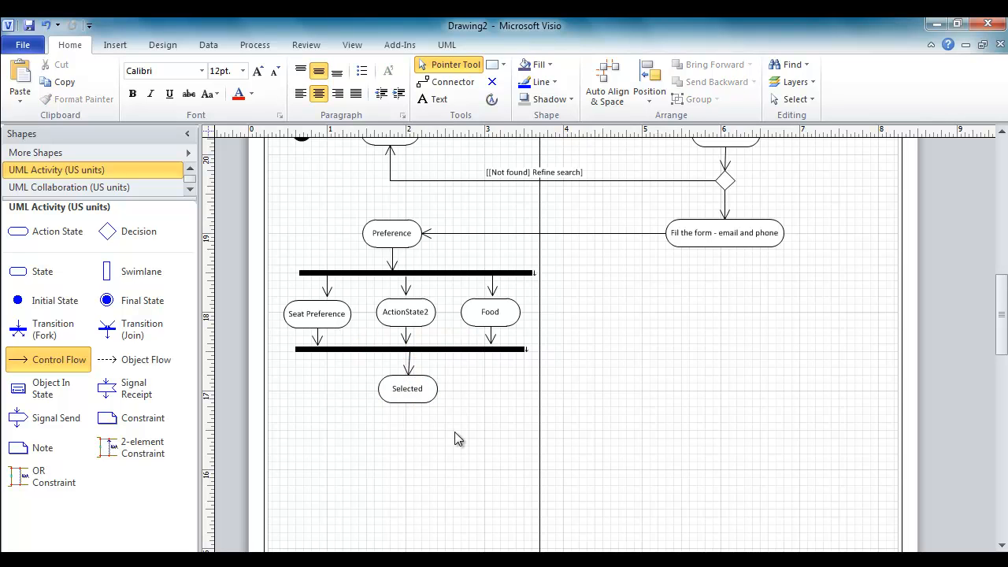
click(409, 367)
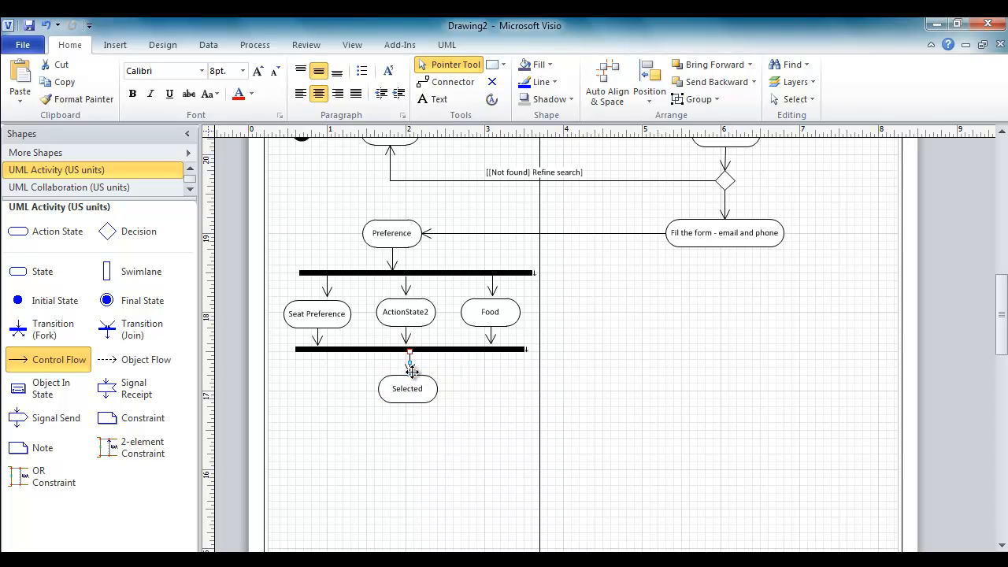
click(441, 459)
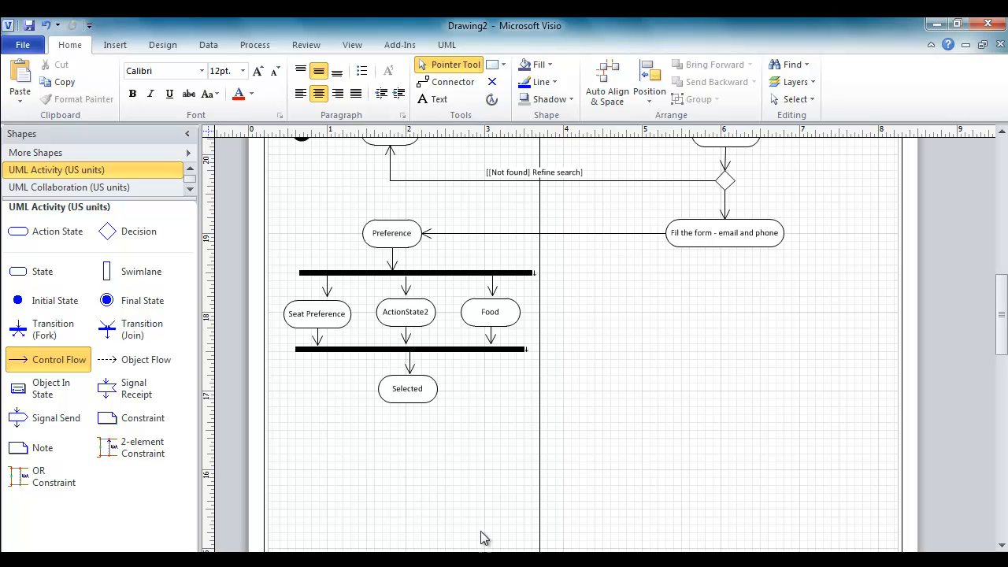
Add an action state named Pay for the ticket in the right-hand swimlane, roughly level with Selected
drag(46, 231, 709, 383)
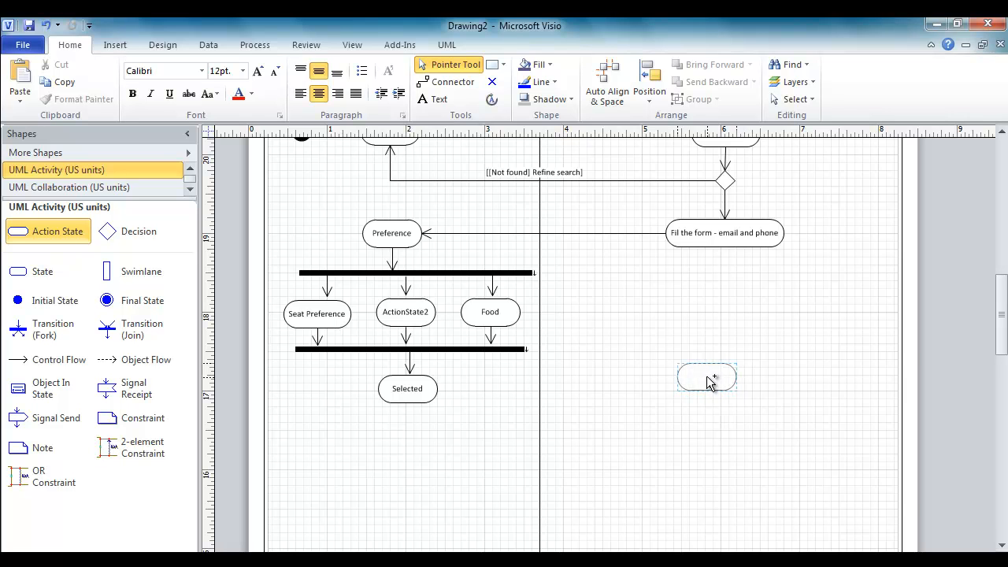
drag(709, 382, 707, 381)
double_click(708, 380)
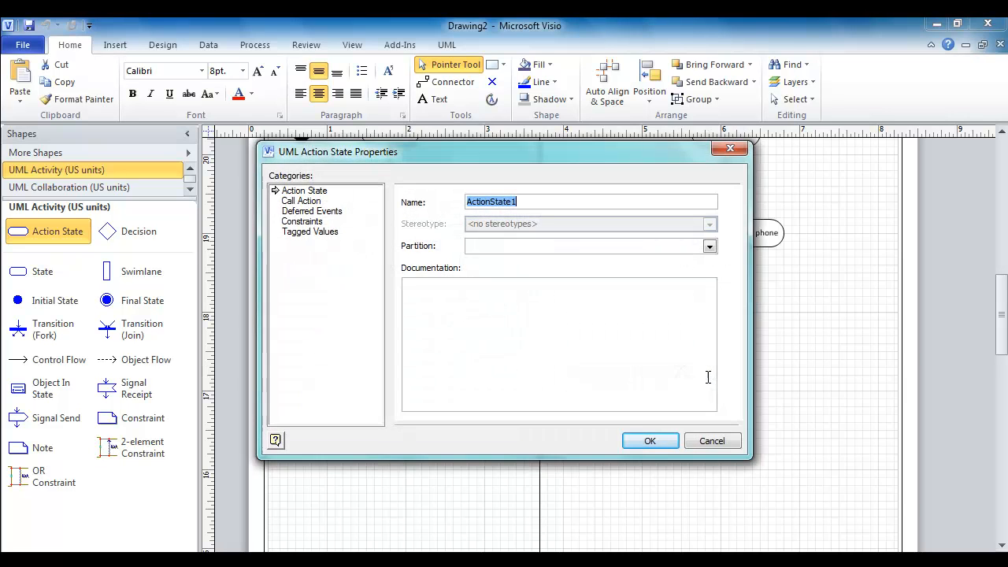
text(Pay for the ticket)
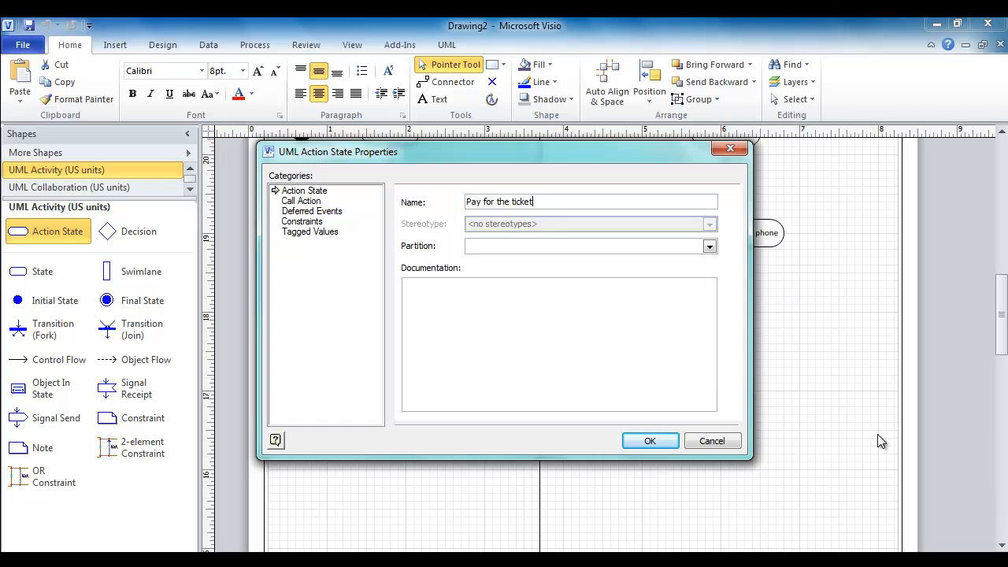
click(649, 441)
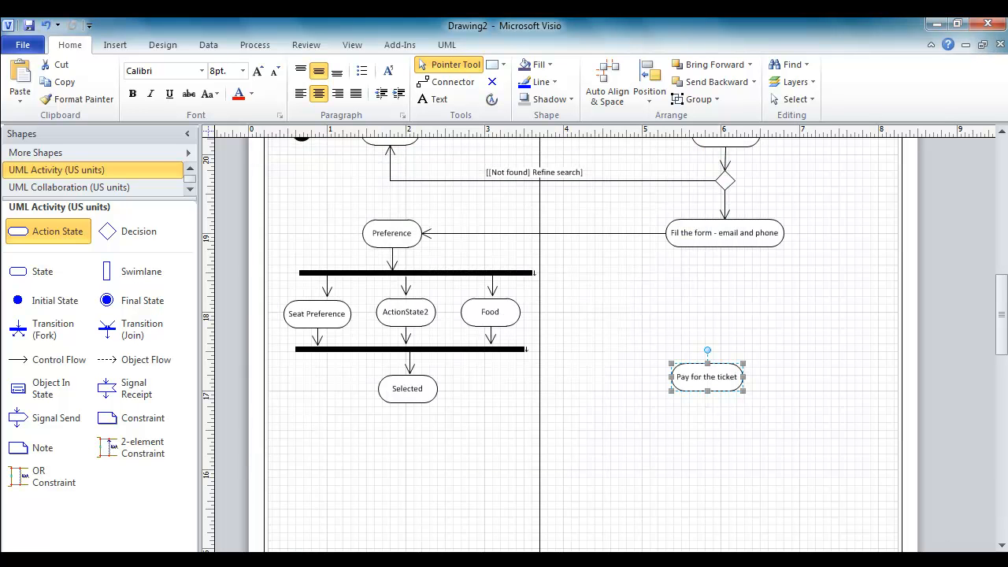
click(721, 403)
scroll(746, 447, down, 3)
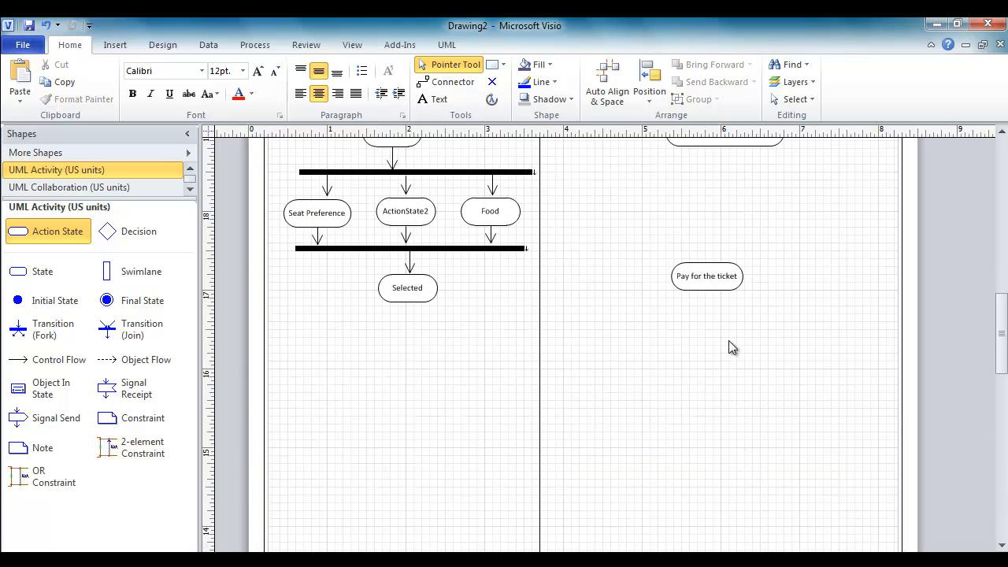
click(704, 279)
drag(701, 284, 699, 289)
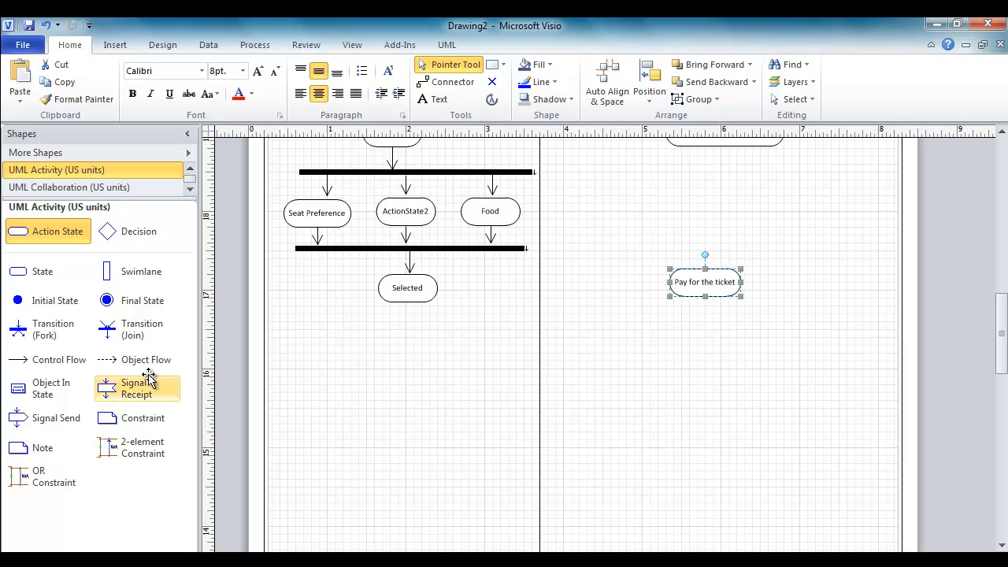
Draw a Control Flow from Selected across the swimlane border to Pay for the ticket, and nudge that state down to straighten the line
drag(59, 360, 476, 293)
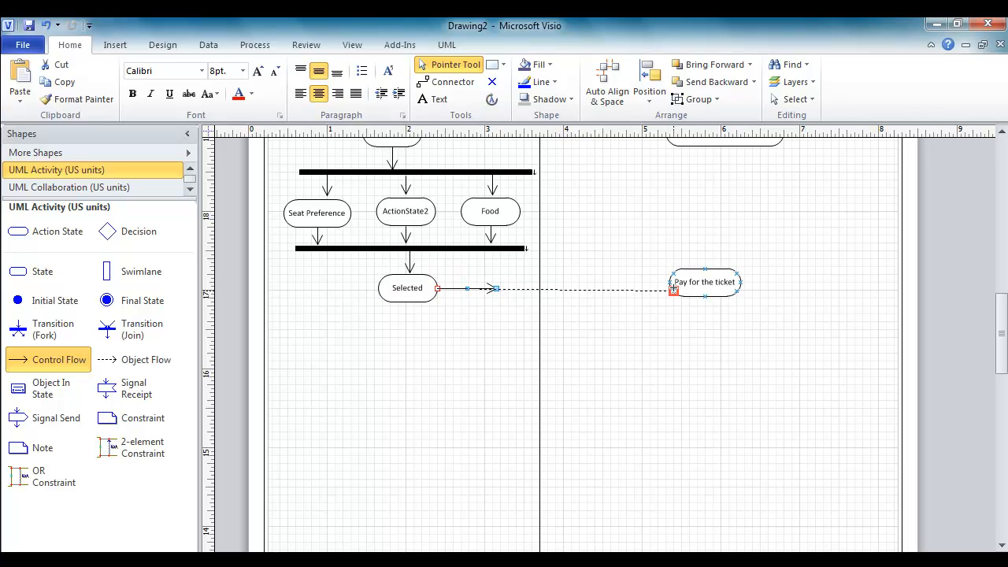
drag(674, 290, 703, 297)
click(701, 288)
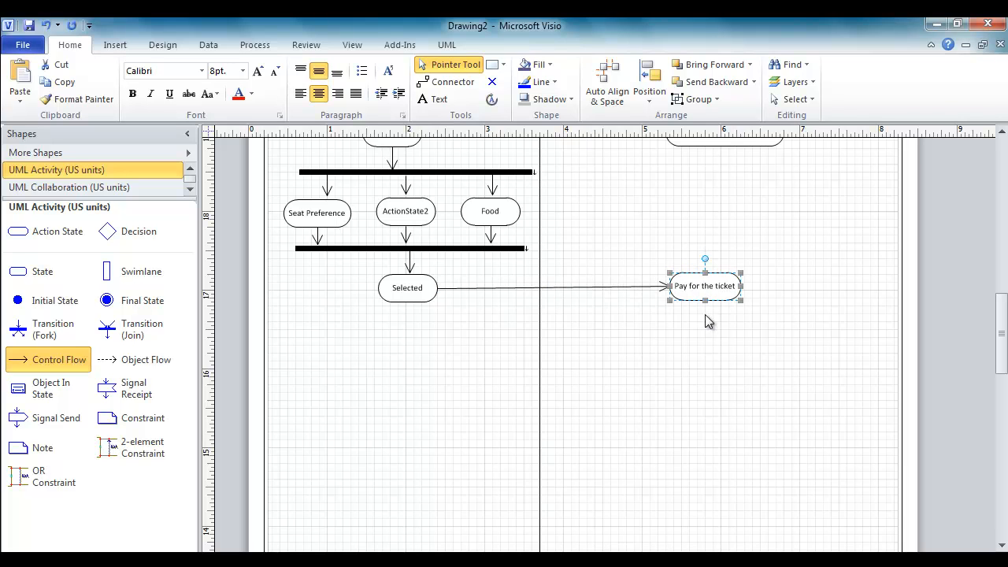
click(708, 327)
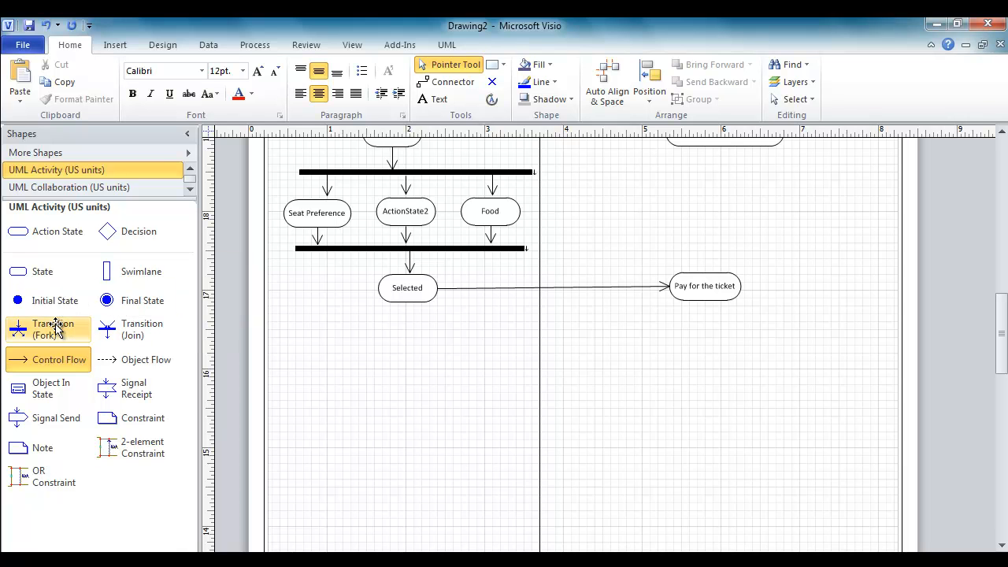
Add a horizontal Transition (Fork) bar beneath Pay for the ticket and run a Control Flow from the state down toward it
drag(54, 326, 847, 329)
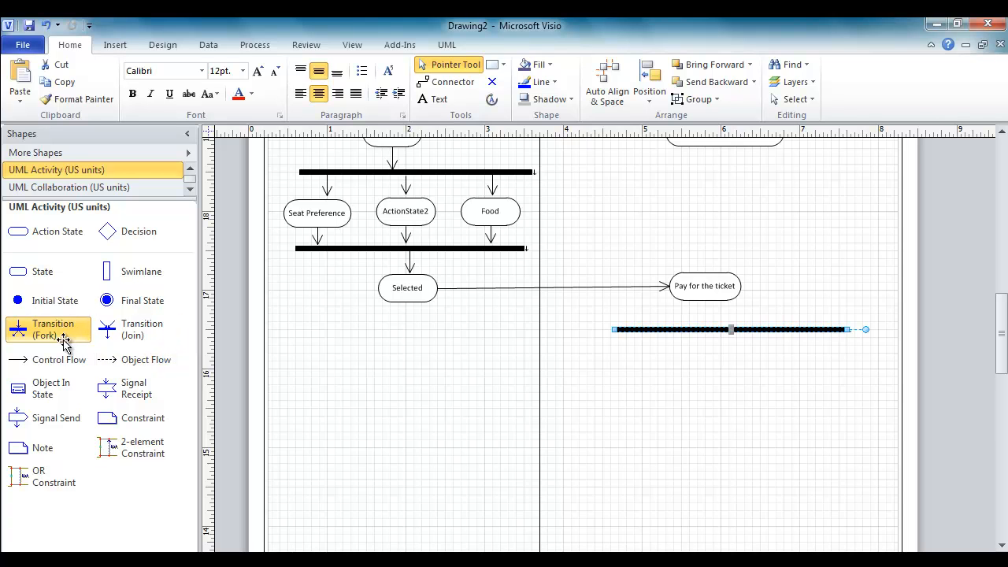
drag(57, 360, 734, 319)
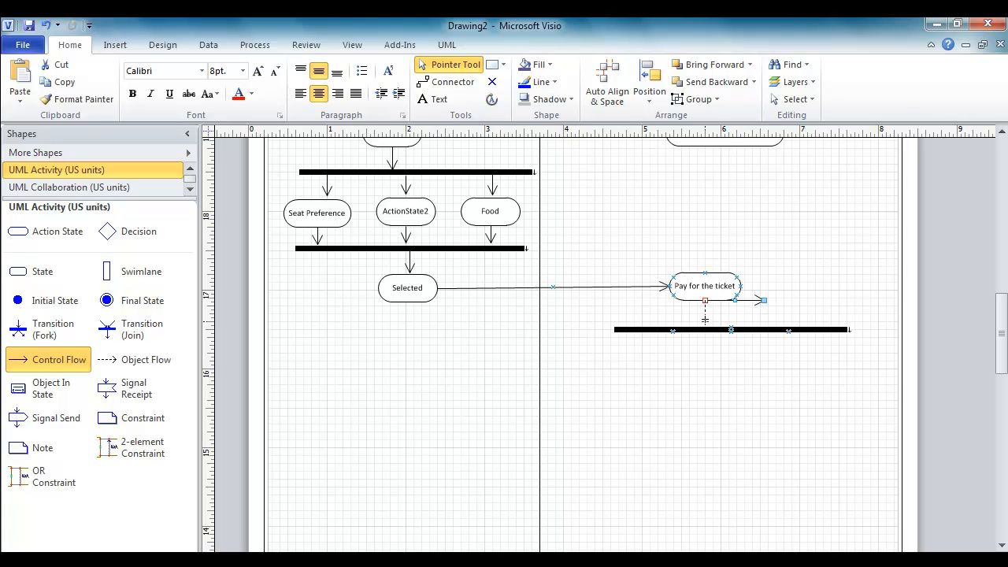
drag(705, 319, 704, 319)
Shift the new fork bar left so it is centred beneath Pay for the ticket
click(773, 330)
key(Left)
key(Left)
key(Left)
key(Left)
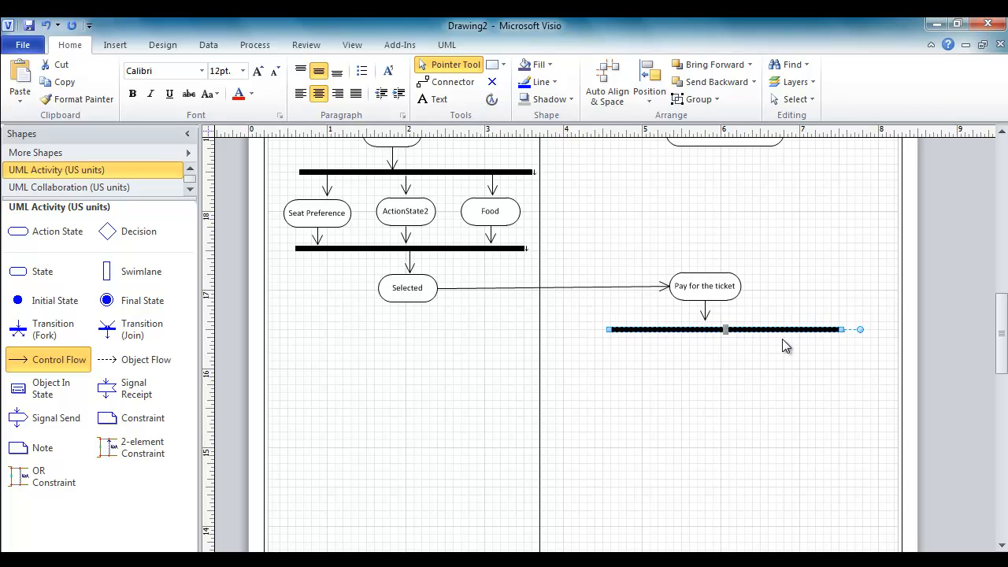
key(Left)
key(Left)
key(Left)
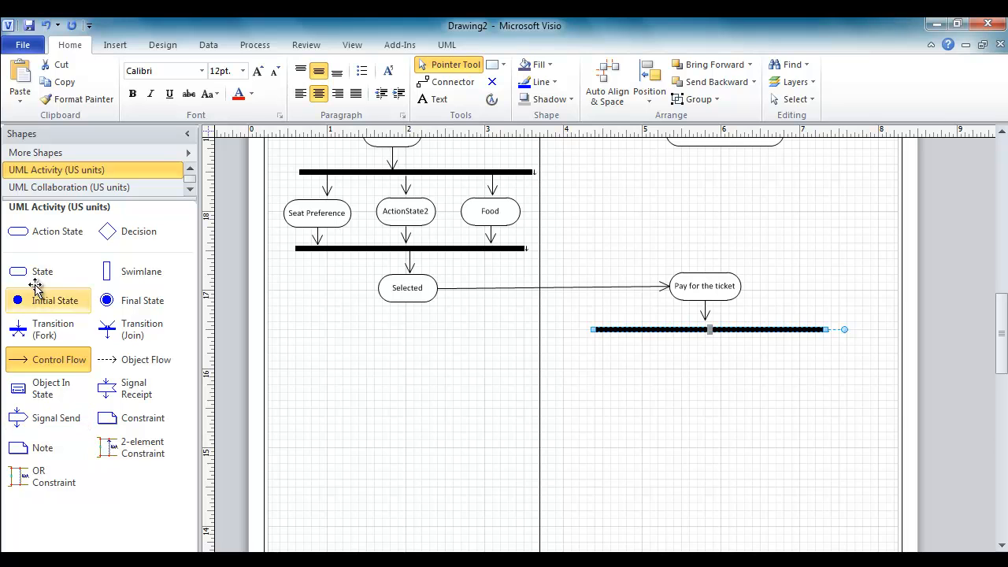
Add an action state named Credit card beneath the left part of the fork bar under Pay for the ticket
drag(34, 234, 623, 382)
double_click(622, 382)
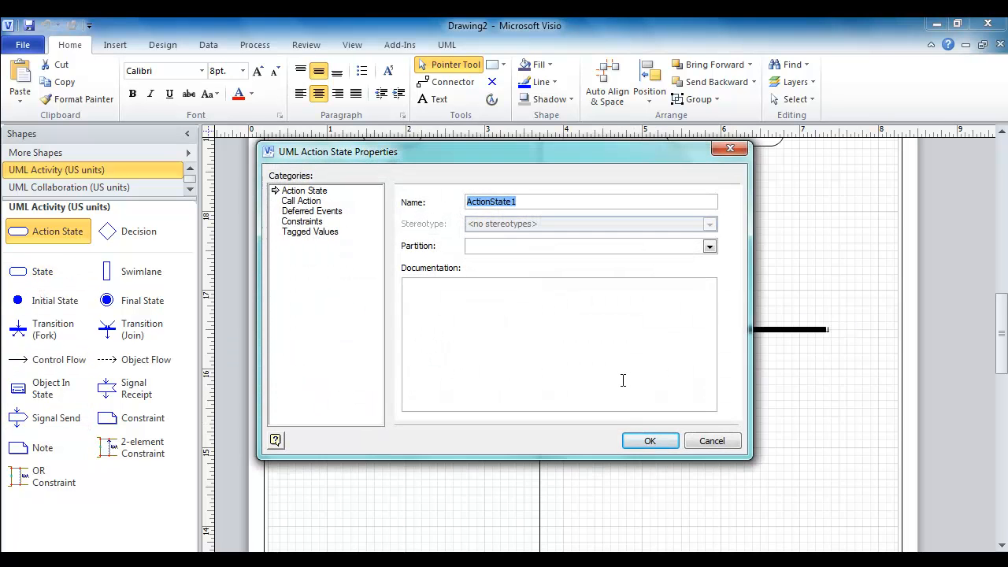
text(Credit card)
click(650, 440)
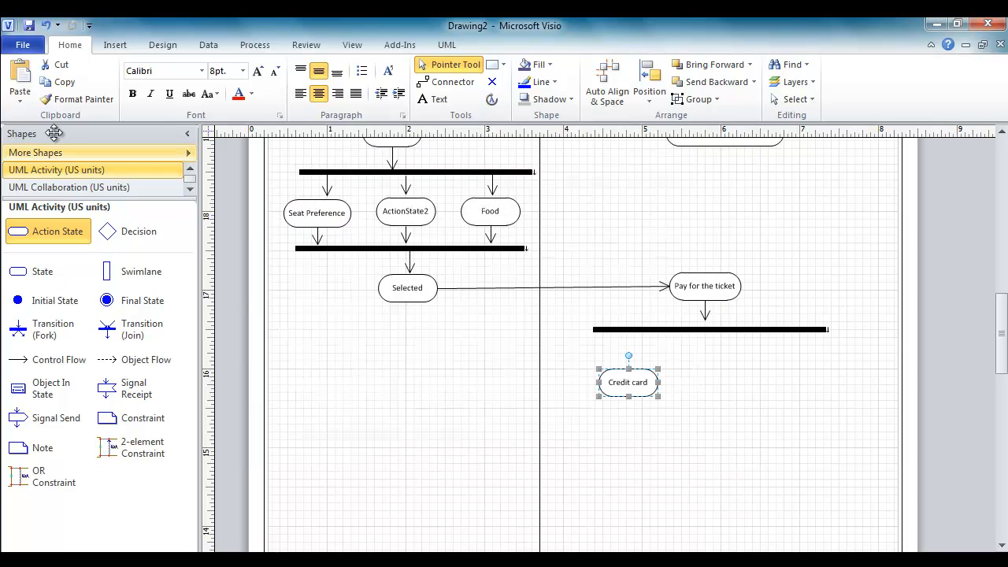
Add an action state named Pay Pal beneath the right part of the fork bar, beside Credit card
drag(45, 228, 779, 382)
double_click(779, 381)
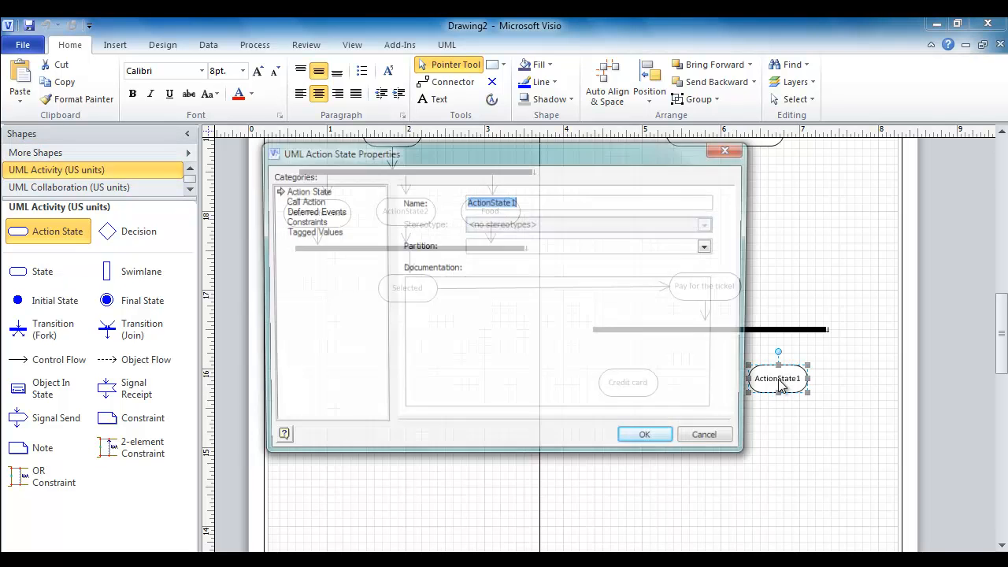
text(Pay Pal)
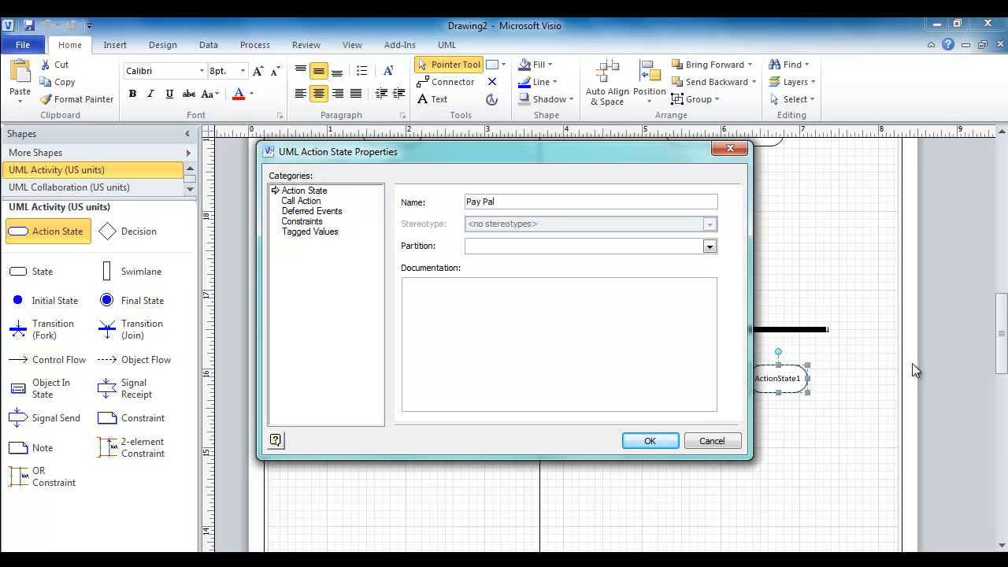
click(648, 440)
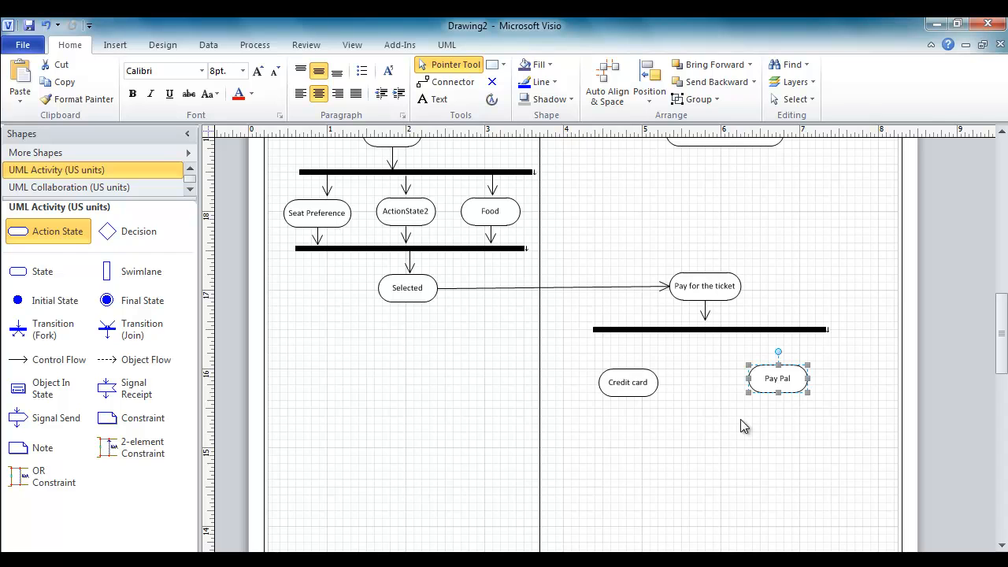
click(629, 382)
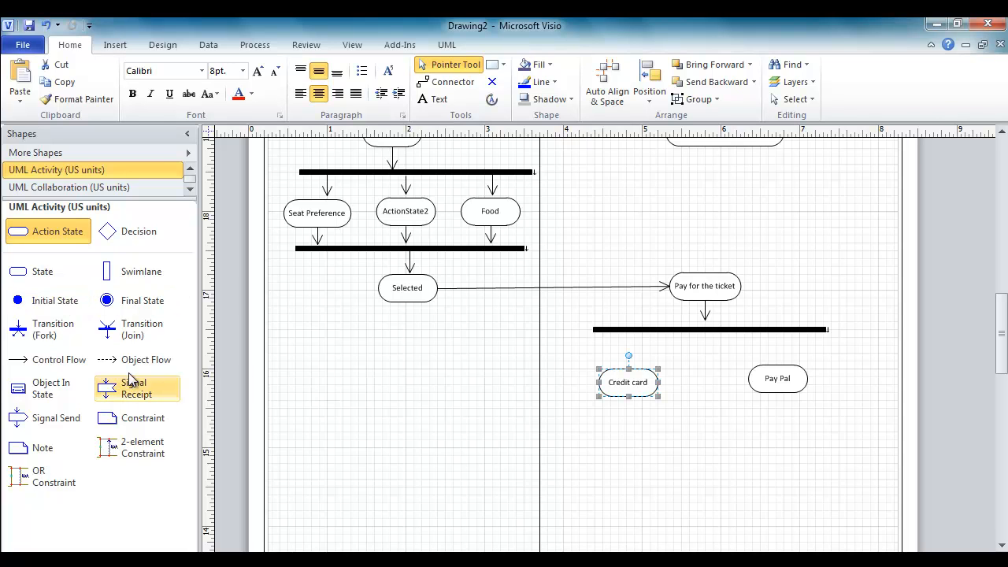
drag(47, 355, 711, 340)
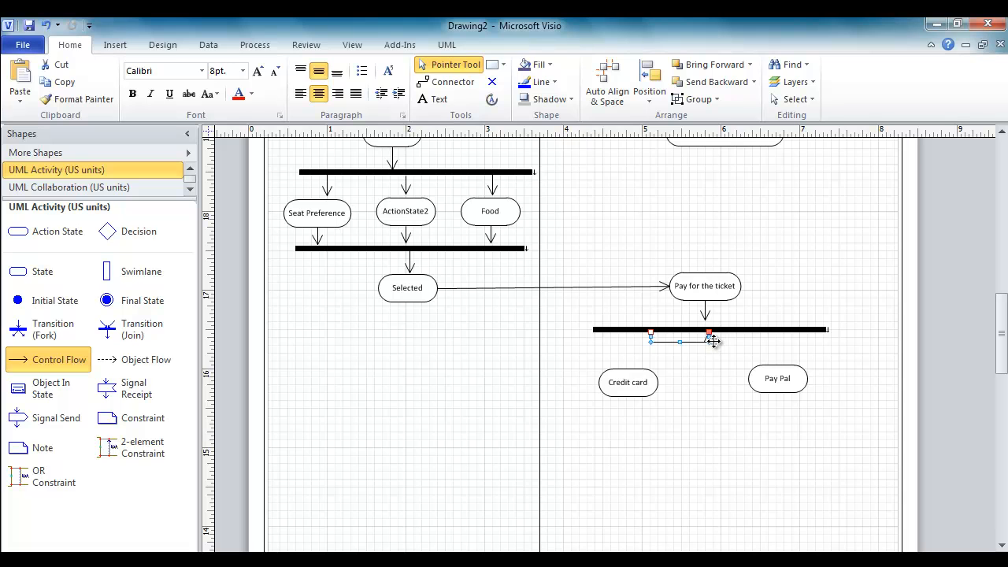
key(ctrl+z)
Draw a vertical Control Flow from the payment fork bar down to the top of Credit card
drag(40, 356, 638, 331)
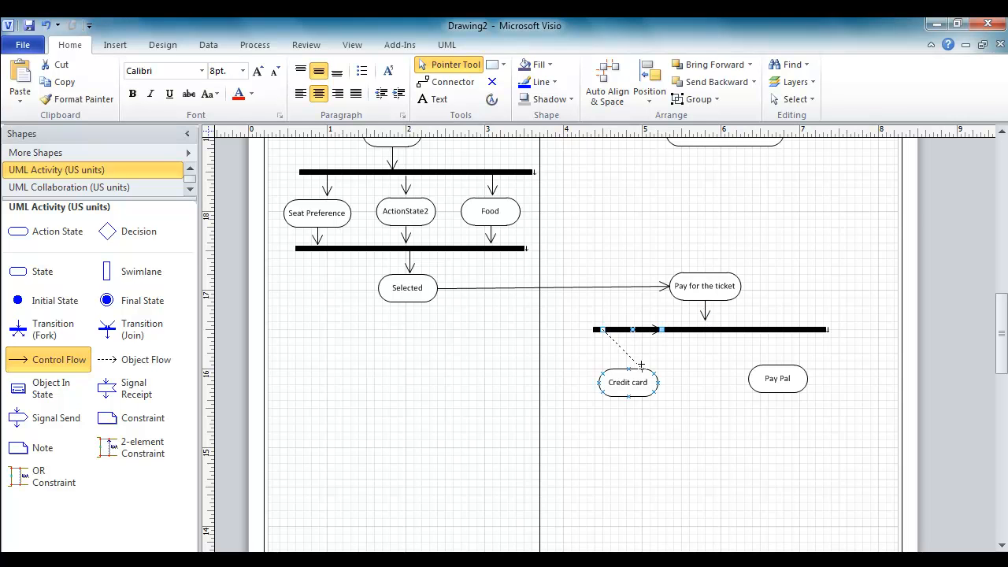
drag(628, 368, 637, 333)
drag(628, 334, 628, 333)
click(673, 394)
Draw a vertical Control Flow from the payment fork bar down to the top of Pay Pal
drag(44, 360, 821, 335)
drag(788, 359, 785, 361)
click(850, 376)
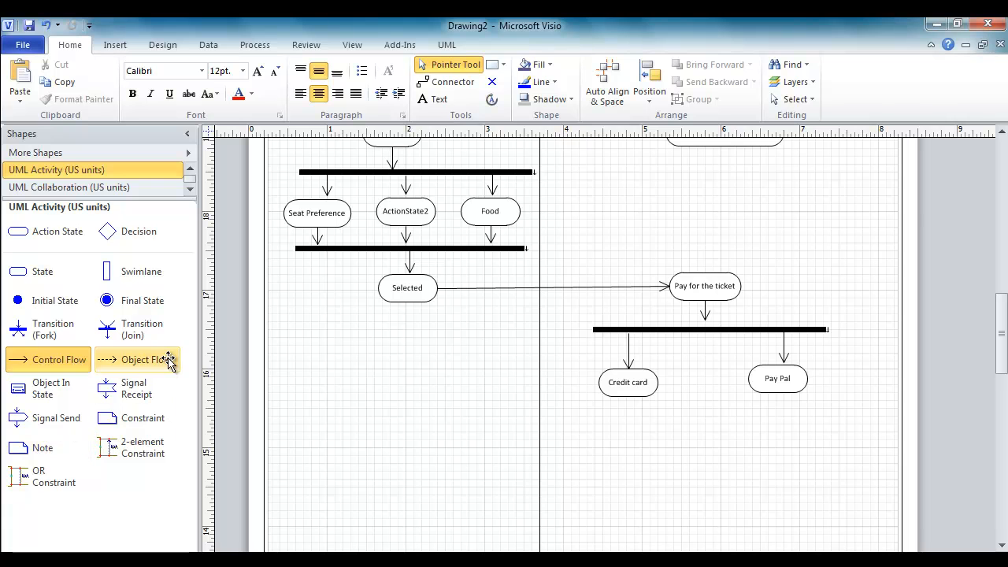
Add a horizontal Transition (Join) bar beneath Credit card and Pay Pal, then shift it slightly left and lengthen its right end
drag(130, 331, 830, 432)
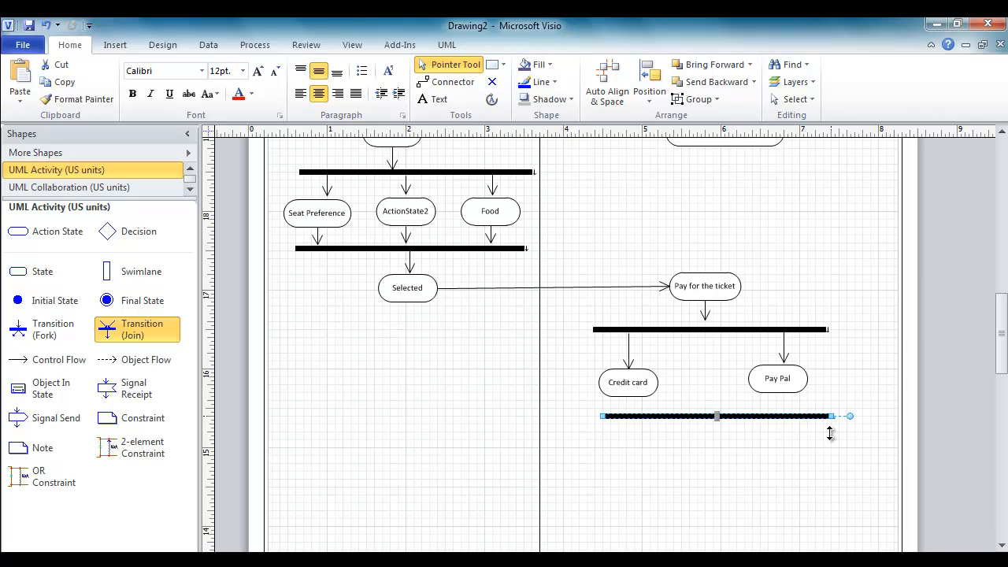
click(734, 476)
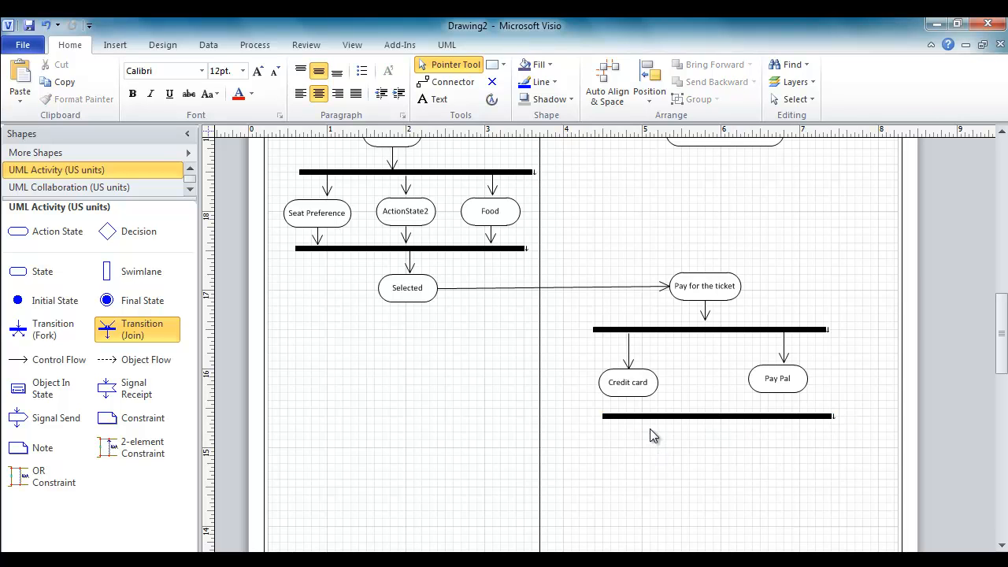
drag(647, 418, 639, 413)
drag(823, 414, 833, 413)
Connect Credit card and Pay Pal to the join bar below them with vertical Control Flows
drag(68, 357, 655, 400)
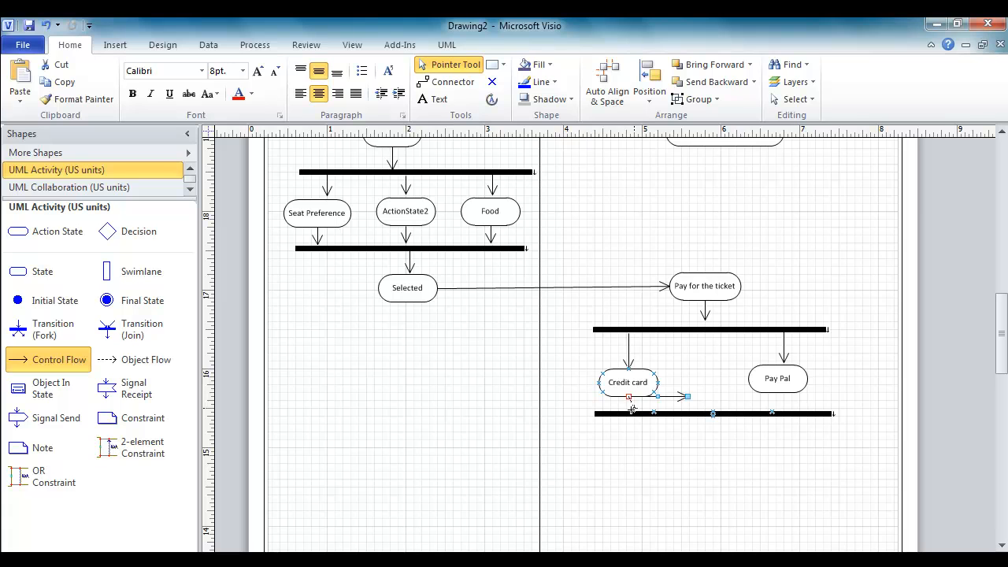
drag(628, 408, 628, 410)
click(711, 420)
drag(51, 364, 785, 415)
click(756, 490)
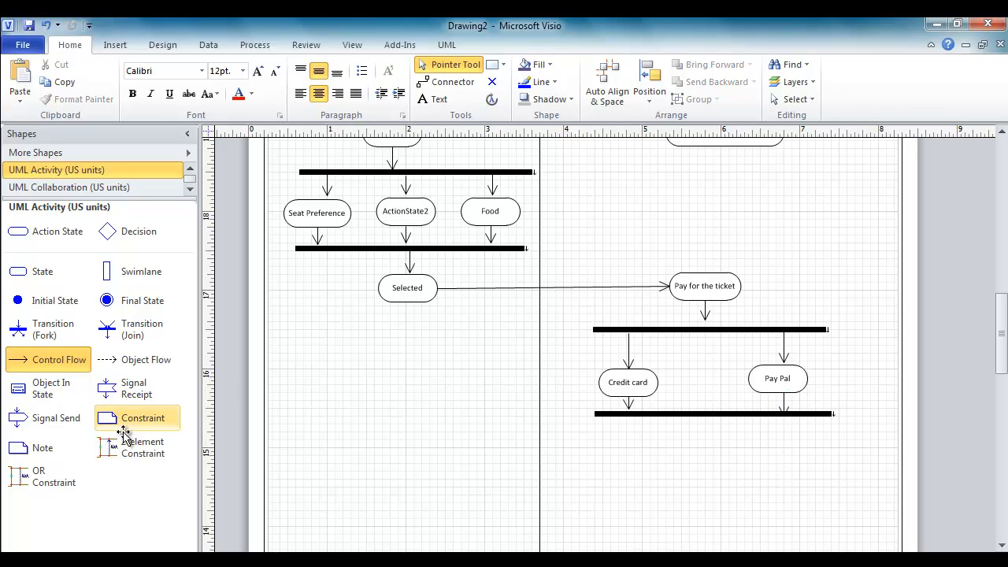
Add an action state named Validate the transaction centred beneath the payment join bar, and connect the bar to it with a Control Flow
drag(36, 231, 681, 466)
double_click(681, 466)
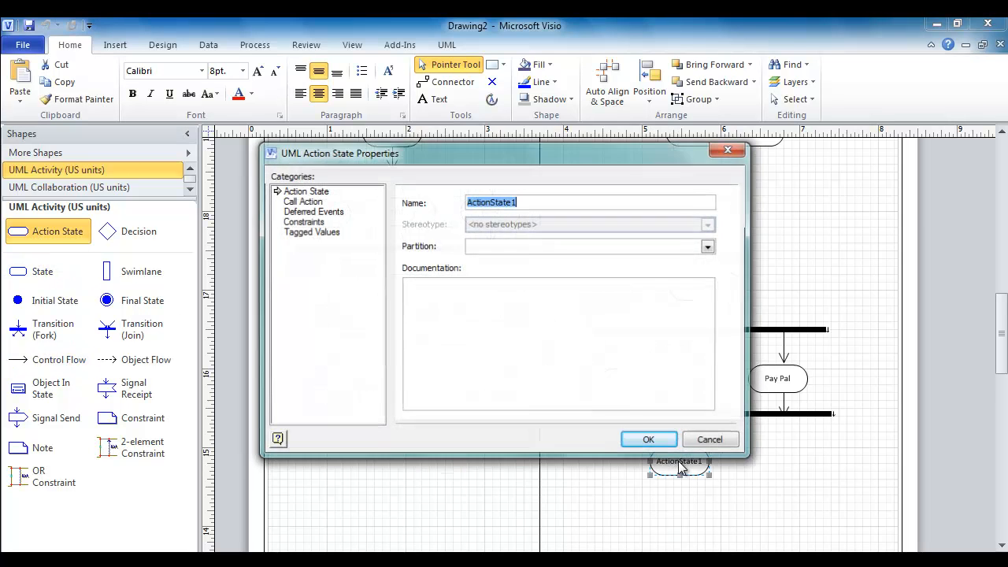
text(Valida)
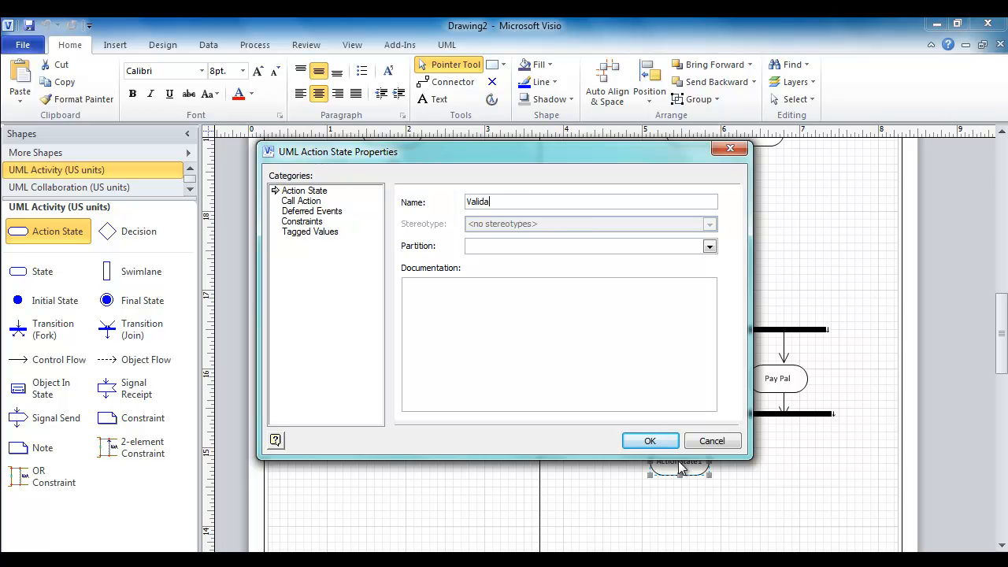
text(te the transaction)
click(649, 440)
drag(697, 461, 730, 461)
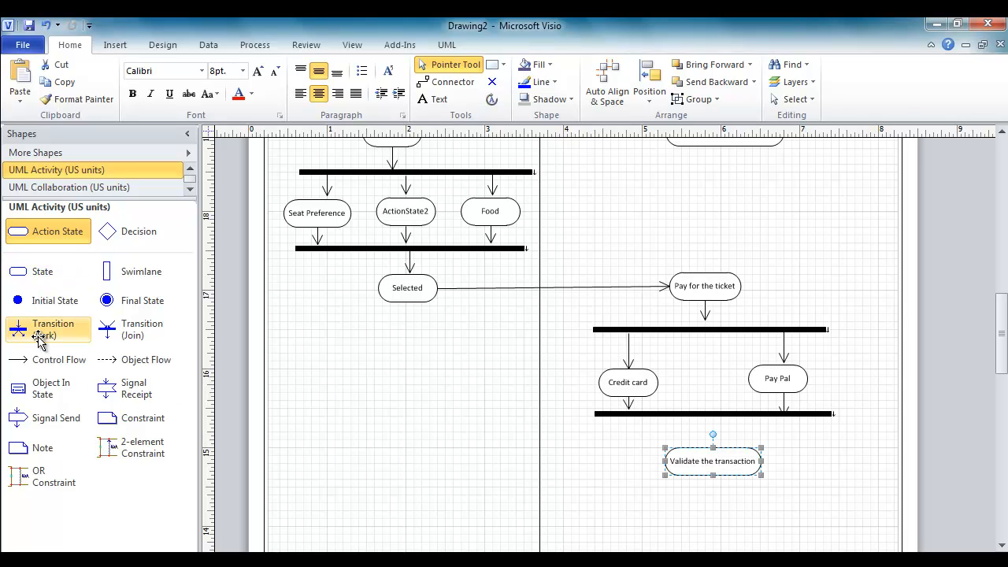
drag(71, 359, 714, 445)
click(713, 484)
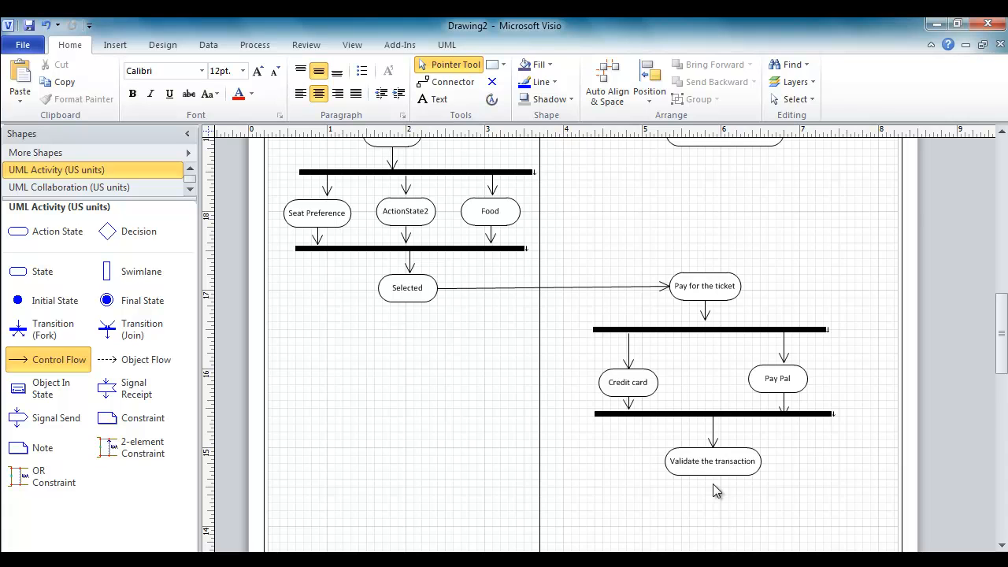